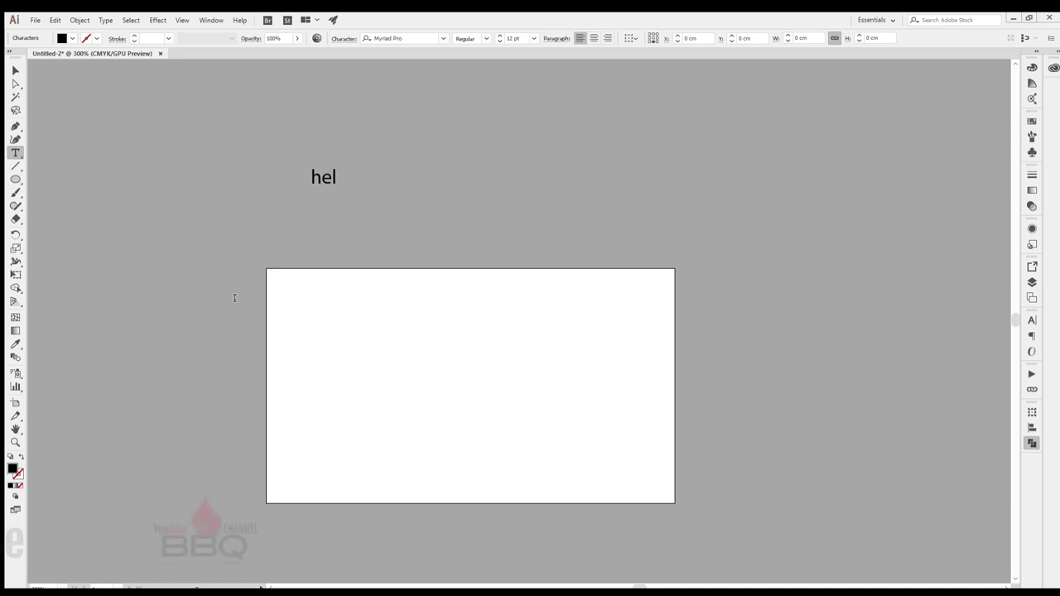
Finish the intro line 'hello everyone today we will learn how t...' and delete it
{"action": "type", "text": "lo every"}
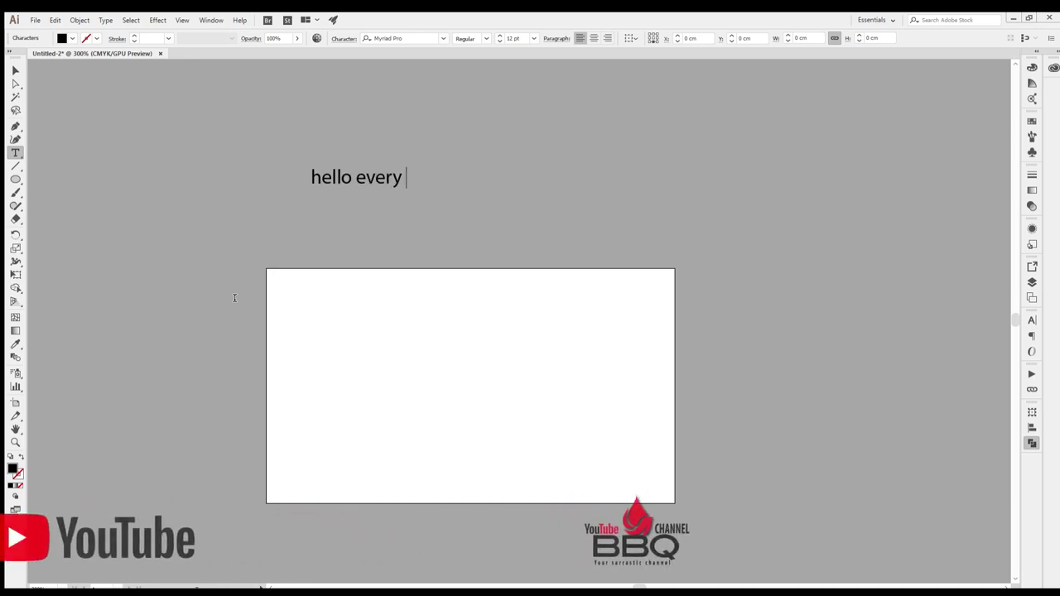
{"action": "type", "text": "one t"}
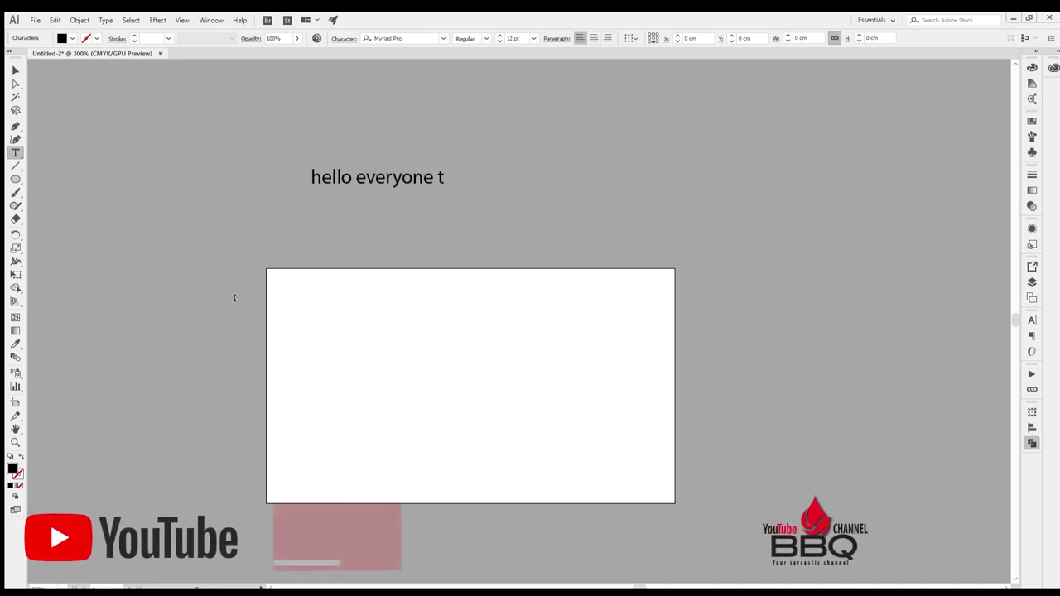
{"action": "type", "text": "oday we wi"}
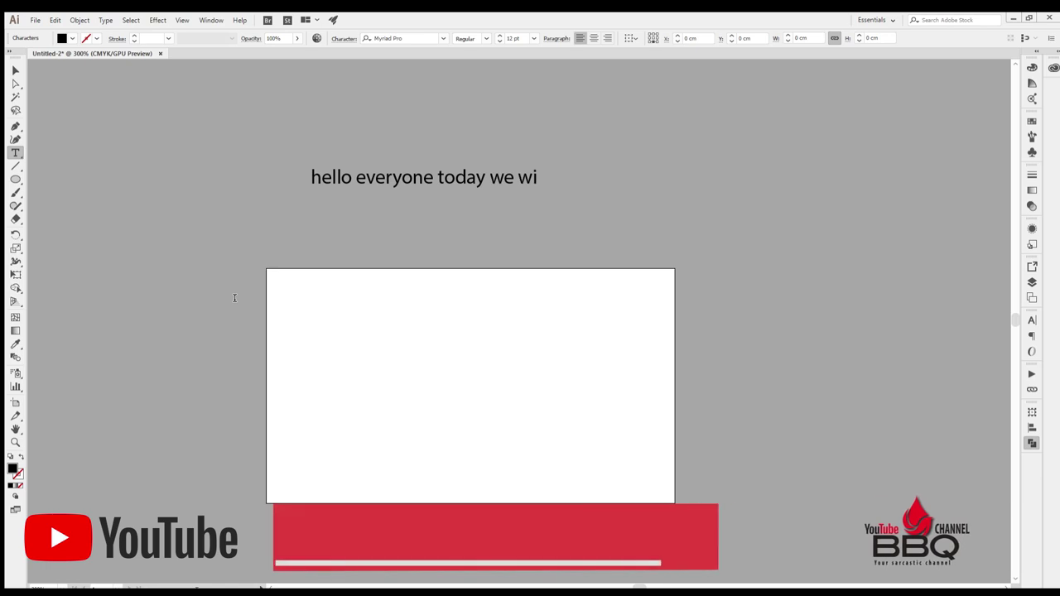
{"action": "type", "text": "ll learn how to make a coffe beans"}
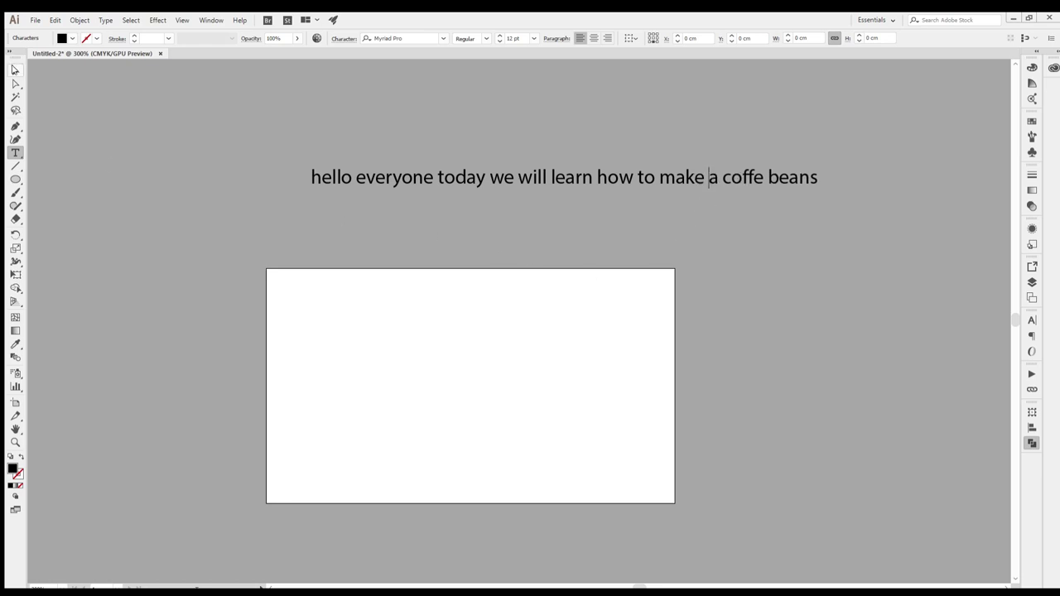
{"action": "left_click", "coordinate": [14, 69]}
{"action": "key", "text": "Delete"}
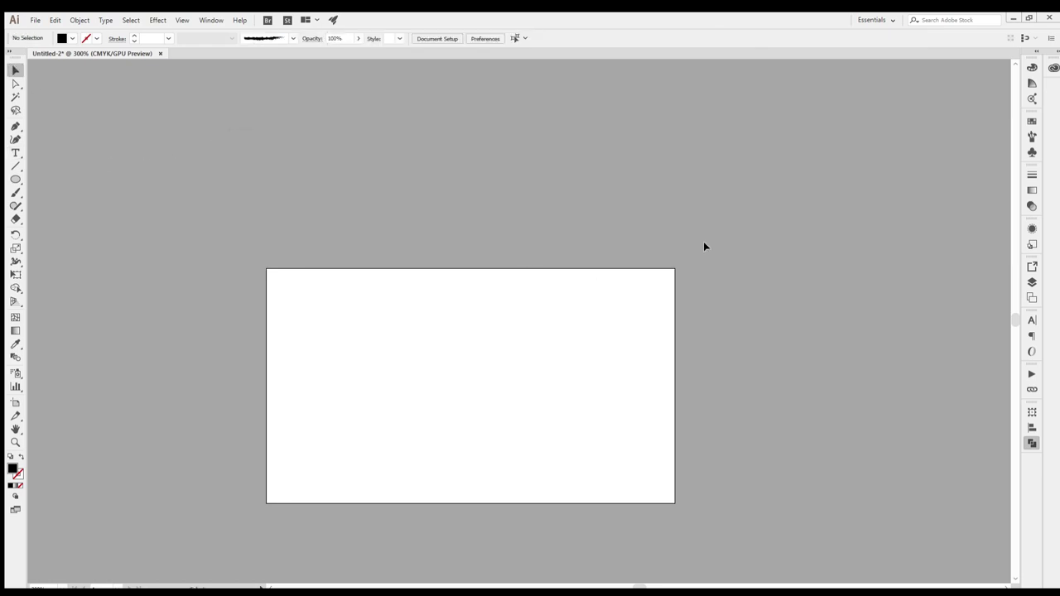
Pen-draw a closed, curved kidney-shaped bean half filled in light brown
{"action": "key", "text": "p"}
{"action": "left_click", "coordinate": [577, 112]}
{"action": "mouse_move", "coordinate": [495, 157]}
{"action": "left_mouse_down"}
{"action": "mouse_move", "coordinate": [429, 219]}
{"action": "mouse_move", "coordinate": [452, 224]}
{"action": "left_mouse_up"}
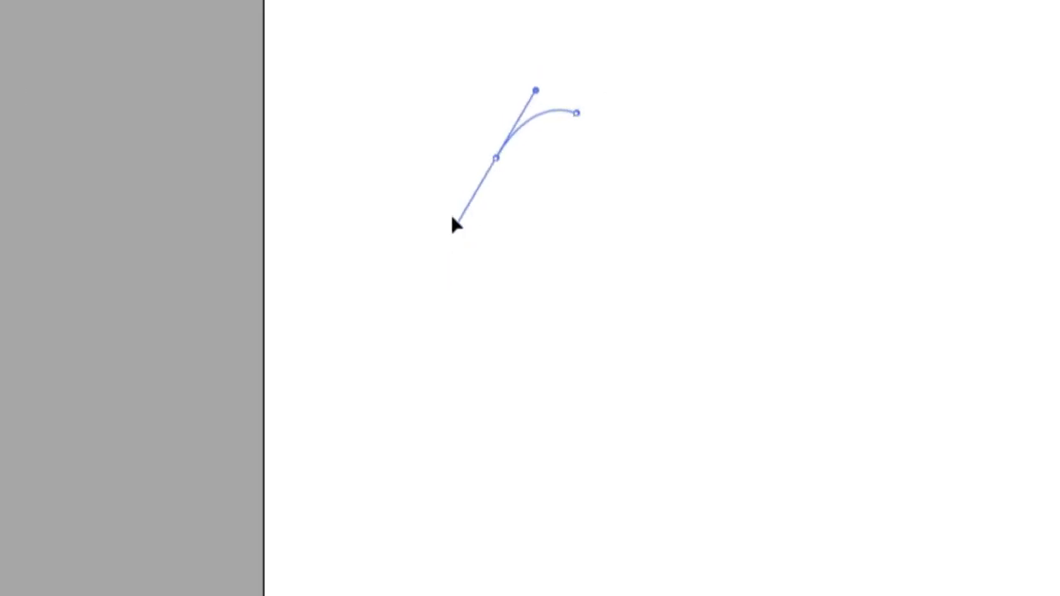
{"action": "mouse_move", "coordinate": [491, 360]}
{"action": "left_mouse_down"}
{"action": "mouse_move", "coordinate": [560, 414]}
{"action": "mouse_move", "coordinate": [603, 407]}
{"action": "left_mouse_up"}
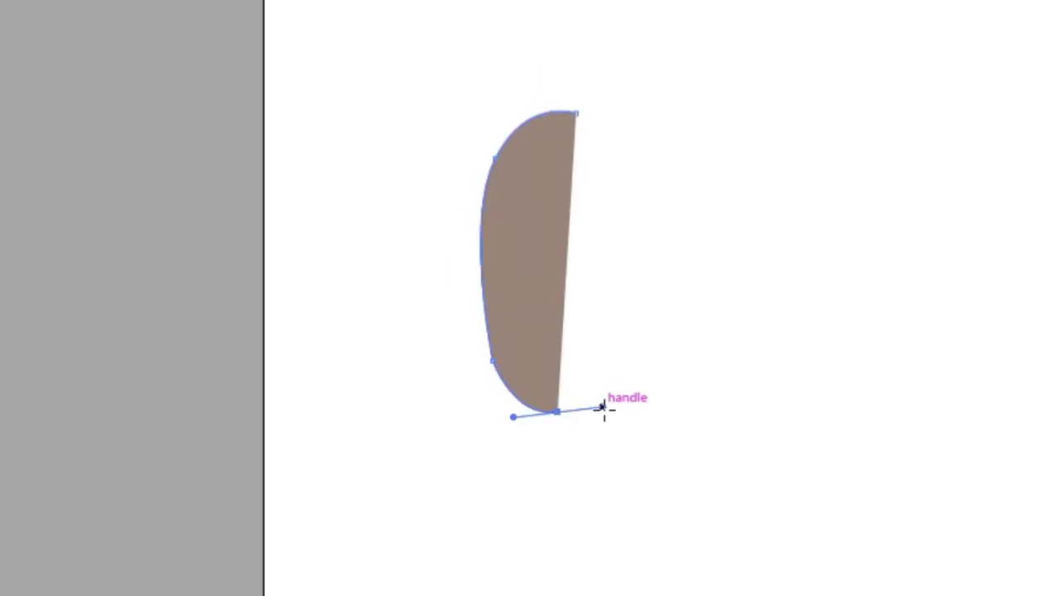
{"action": "left_click", "coordinate": [575, 271]}
{"action": "left_click_drag", "start_coordinate": [577, 112], "coordinate": [555, 53]}
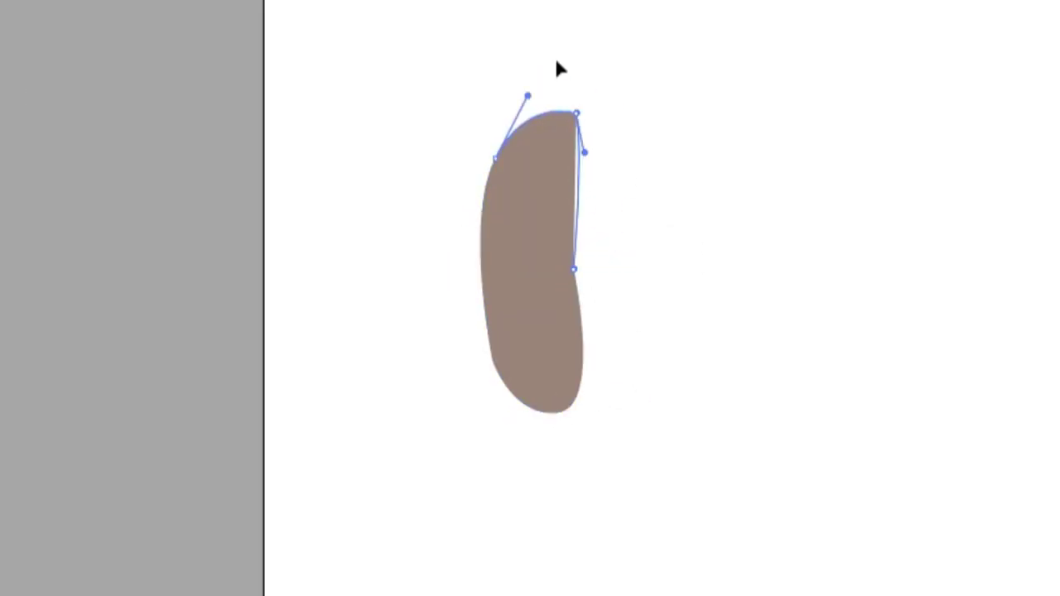
{"action": "left_click", "coordinate": [573, 270]}
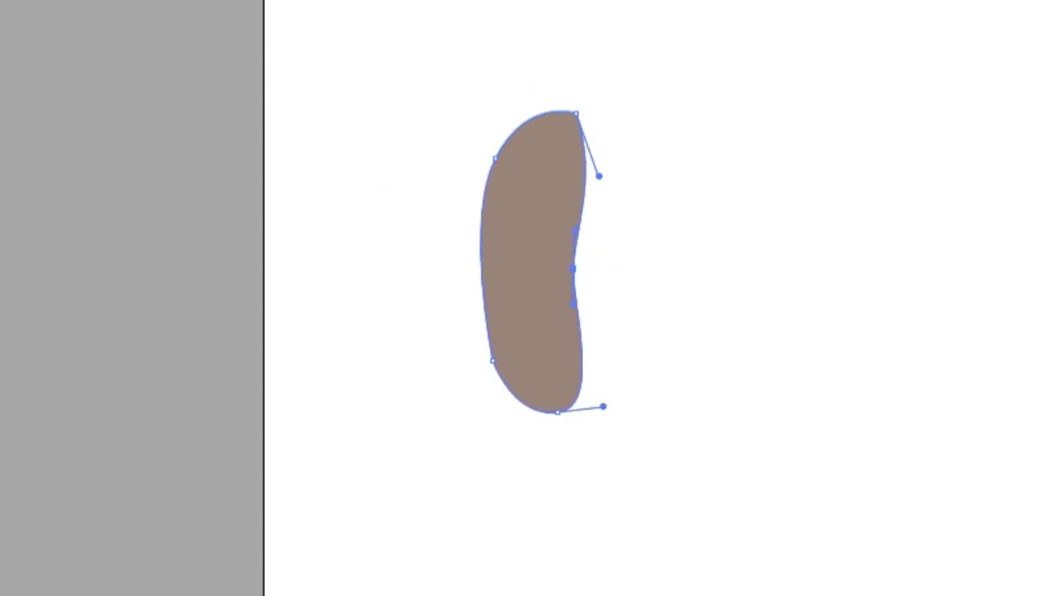
Duplicate the bean half, mirror the copy, and place it beside the original
{"action": "key", "text": "a"}
{"action": "left_click_drag", "start_coordinate": [530, 251], "coordinate": [662, 272]}
{"action": "key", "text": "v"}
{"action": "left_click_drag", "start_coordinate": [724, 124], "coordinate": [804, 185]}
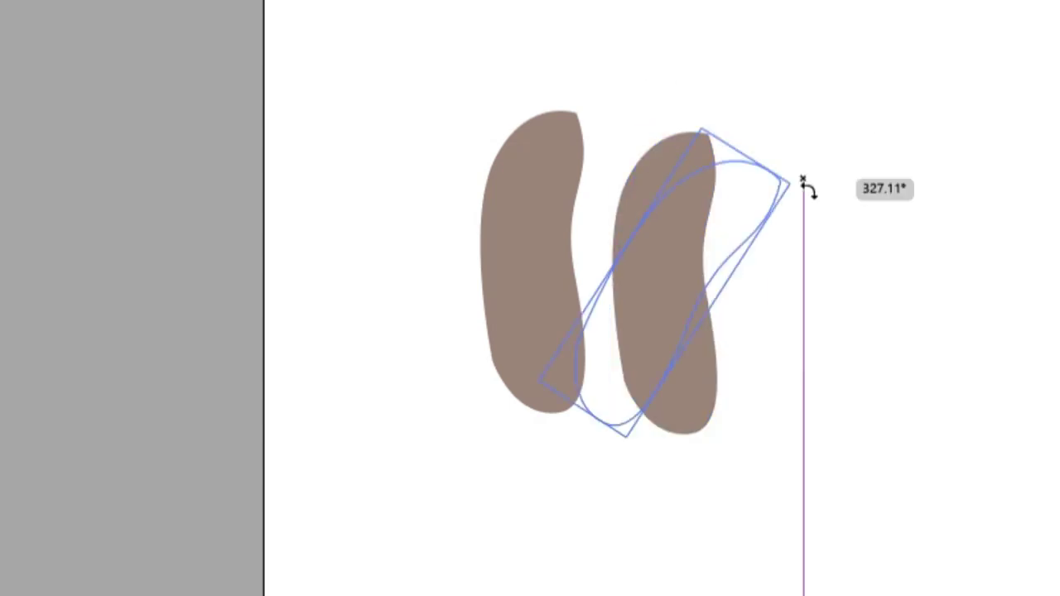
{"action": "key", "text": "ctrl+z"}
{"action": "left_click_drag", "start_coordinate": [643, 379], "coordinate": [620, 342]}
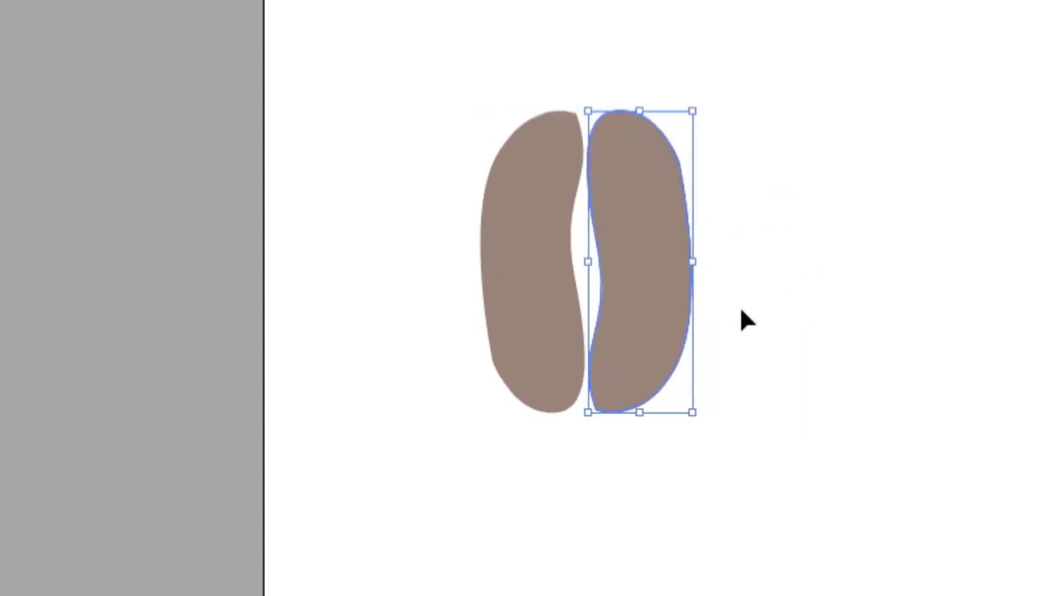
Draw a tall ellipse over both halves and widen it on each side
{"action": "key", "text": "l"}
{"action": "left_click_drag", "start_coordinate": [536, 112], "coordinate": [640, 410]}
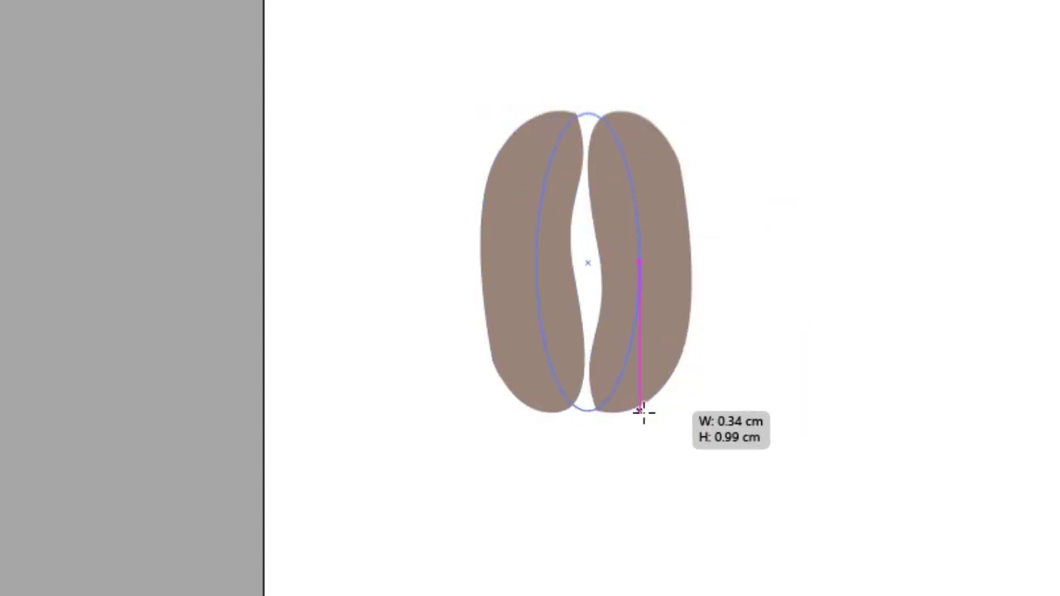
{"action": "left_click_drag", "start_coordinate": [535, 262], "coordinate": [508, 262]}
{"action": "left_click_drag", "start_coordinate": [640, 263], "coordinate": [667, 262]}
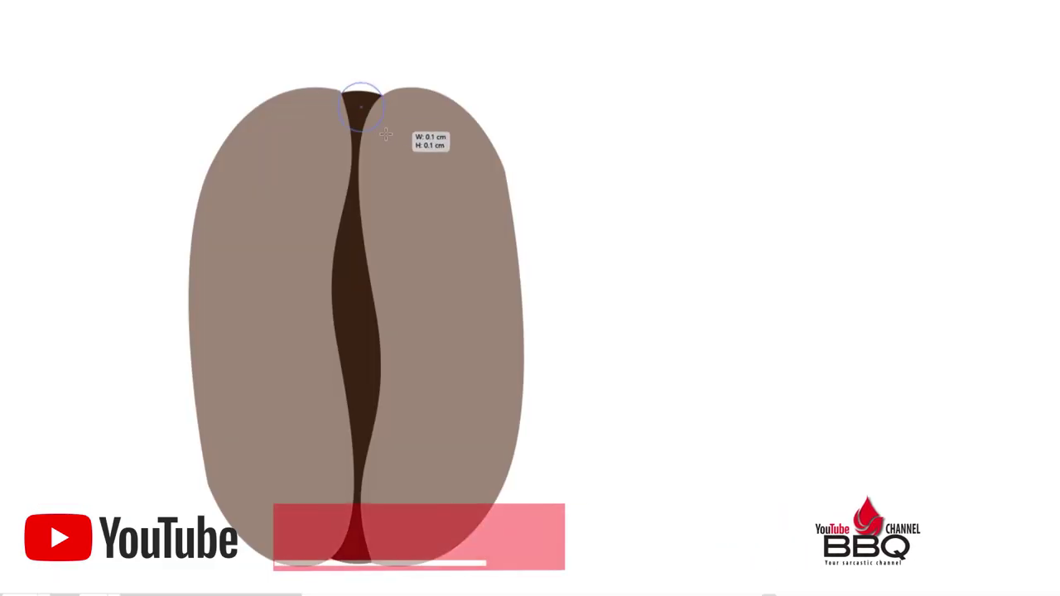
Add a small bean-coloured teardrop tip at the top, sent behind the halves
{"action": "left_click_drag", "start_coordinate": [383, 133], "coordinate": [385, 131]}
{"action": "key", "text": "i"}
{"action": "left_click", "coordinate": [372, 157]}
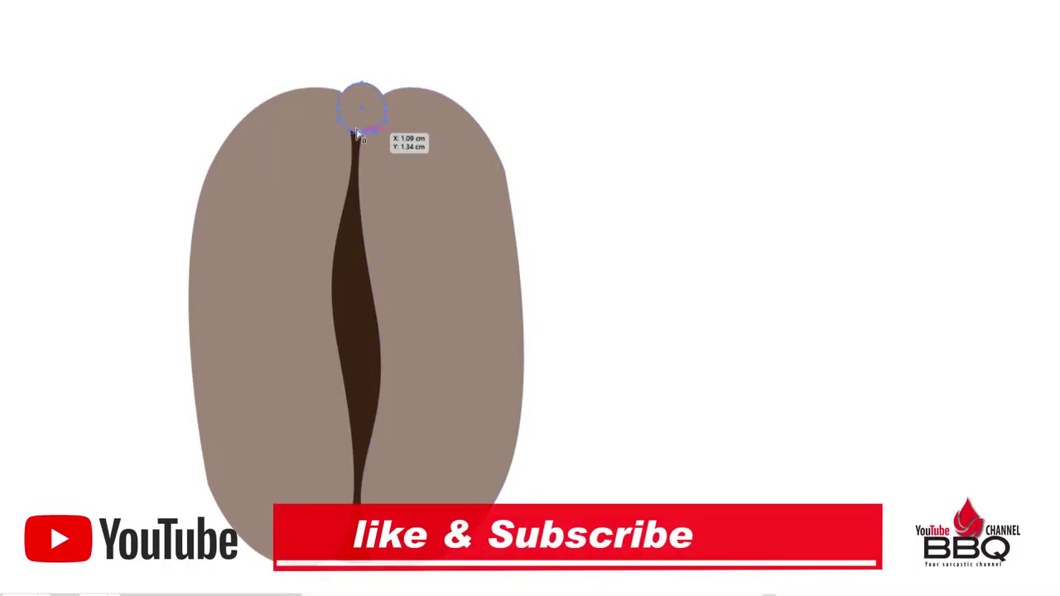
{"action": "left_click_drag", "start_coordinate": [361, 84], "coordinate": [347, 59]}
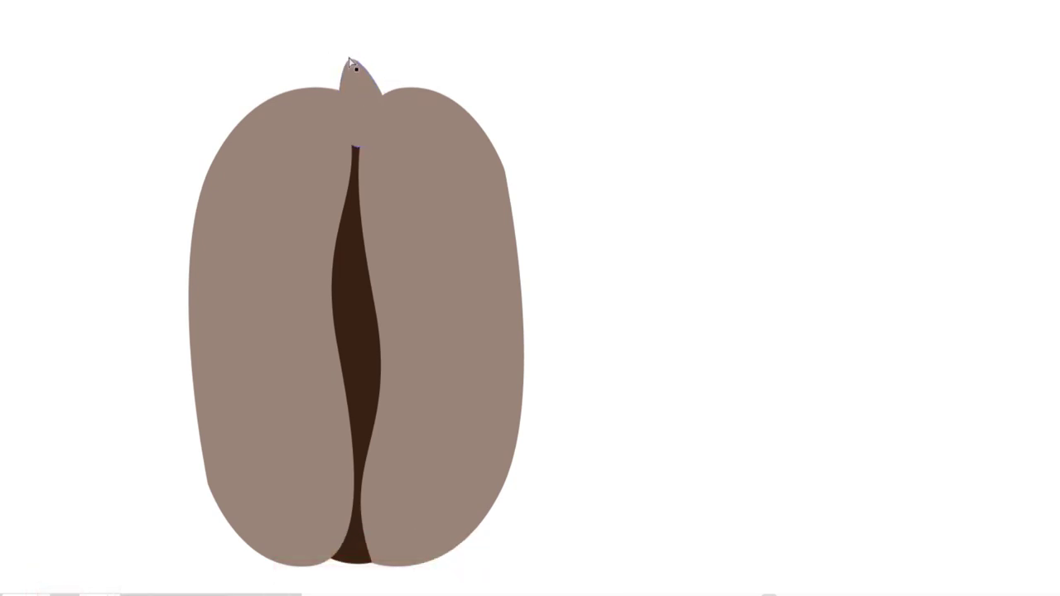
{"action": "key", "text": "ctrl+shift+bracketleft"}
{"action": "key", "text": "ctrl+shift+a"}
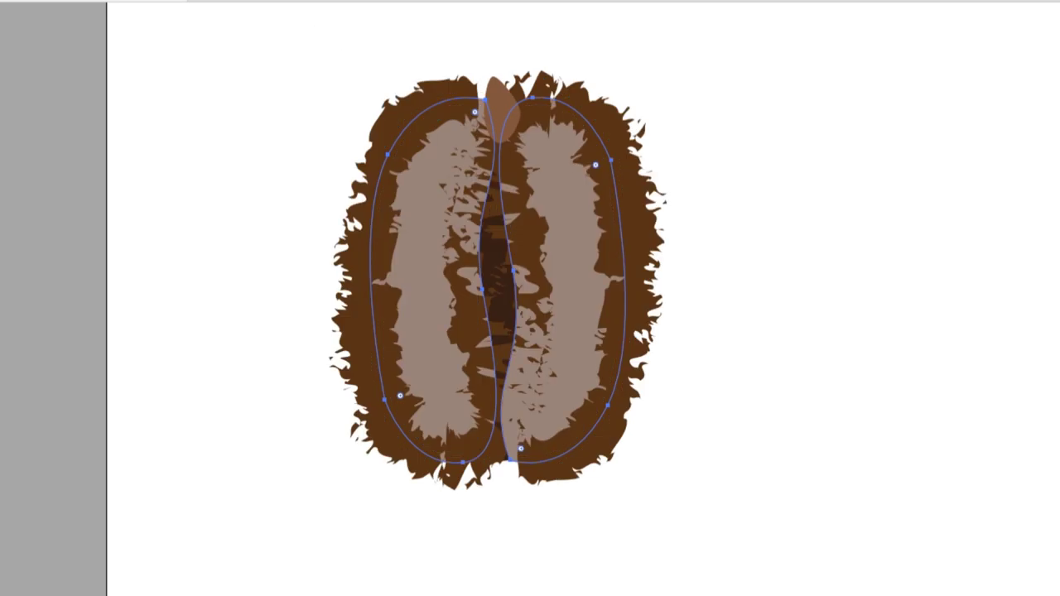
Undo the heavy rough stroke, keeping a thinner roughened dark brown outline
{"action": "key", "text": "ctrl+z"}
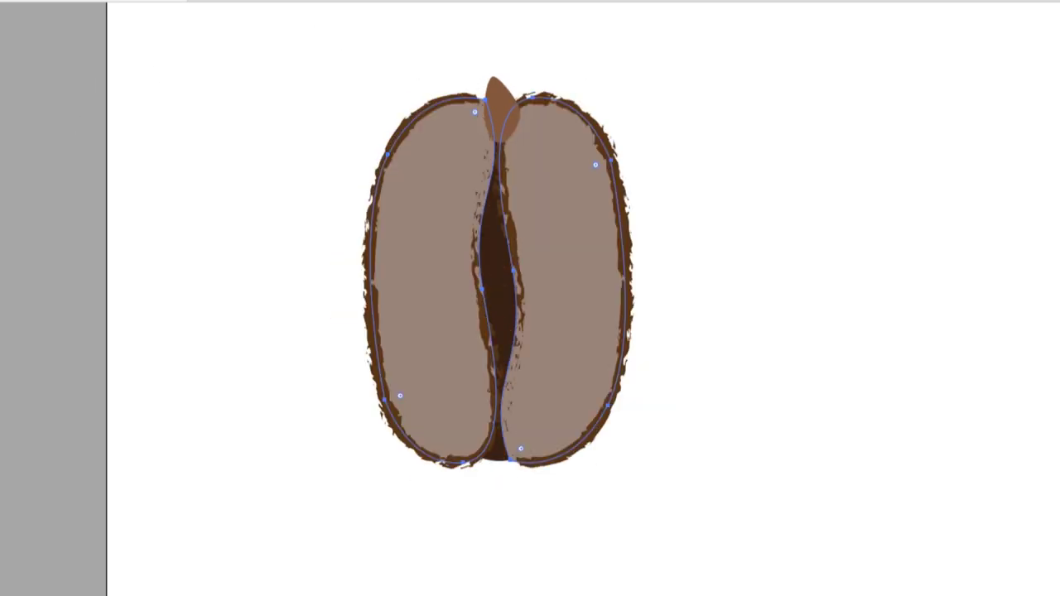
{"action": "left_click", "coordinate": [239, 332]}
Pen-draw a dark half-oval along the crease onto the right bean half
{"action": "left_click_drag", "start_coordinate": [300, 47], "coordinate": [643, 580]}
{"action": "left_click", "coordinate": [759, 288]}
{"action": "left_click", "coordinate": [497, 393]}
{"action": "left_click_drag", "start_coordinate": [568, 327], "coordinate": [582, 286]}
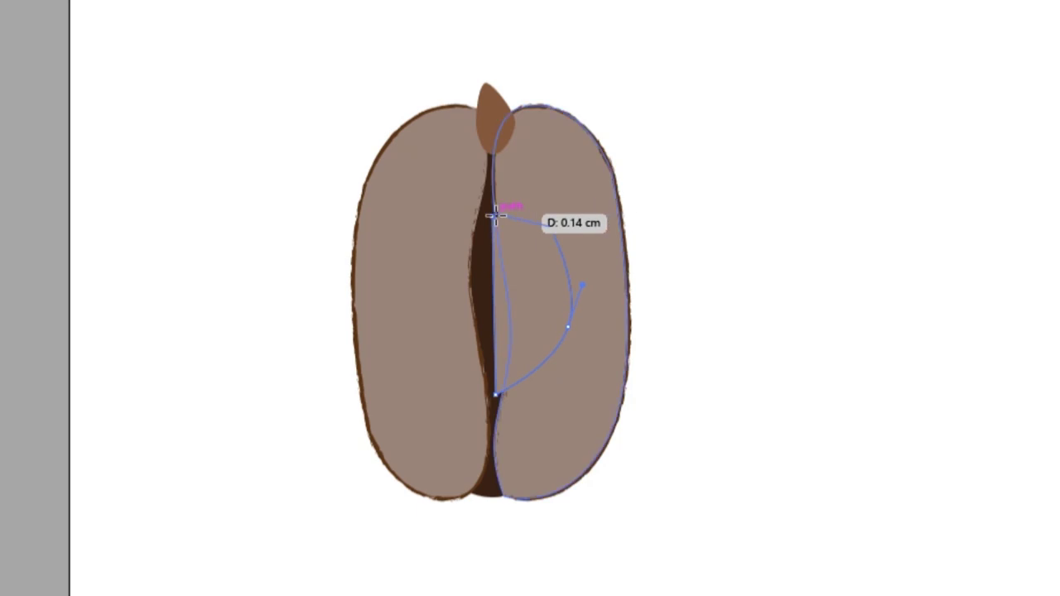
{"action": "left_click_drag", "start_coordinate": [494, 215], "coordinate": [550, 196]}
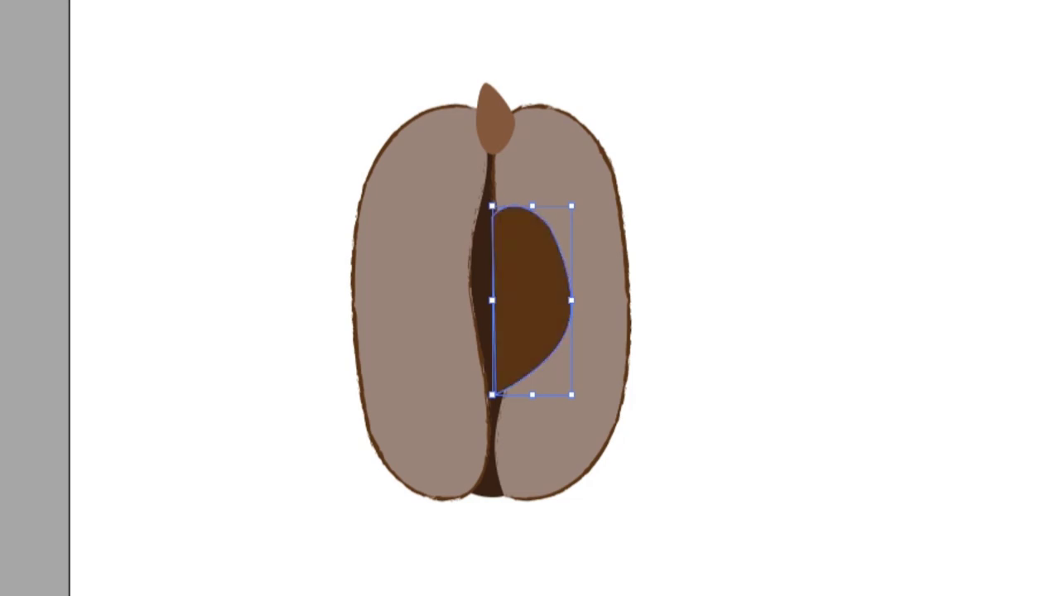
Reflect a copy of the half-oval onto the left half and nudge it into place
{"action": "key", "text": "o"}
{"action": "left_click_drag", "start_coordinate": [525, 199], "coordinate": [261, 294]}
{"action": "left_click_drag", "start_coordinate": [450, 315], "coordinate": [421, 314]}
{"action": "left_click", "coordinate": [246, 357]}
{"action": "left_click", "coordinate": [516, 331]}
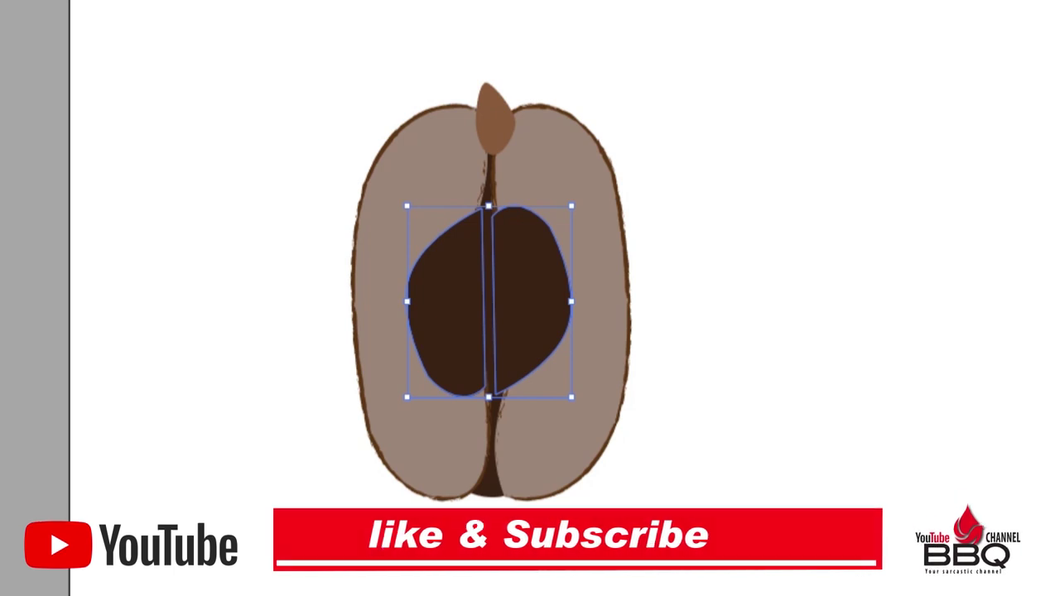
{"action": "left_click", "coordinate": [473, 99]}
{"action": "left_click", "coordinate": [530, 249]}
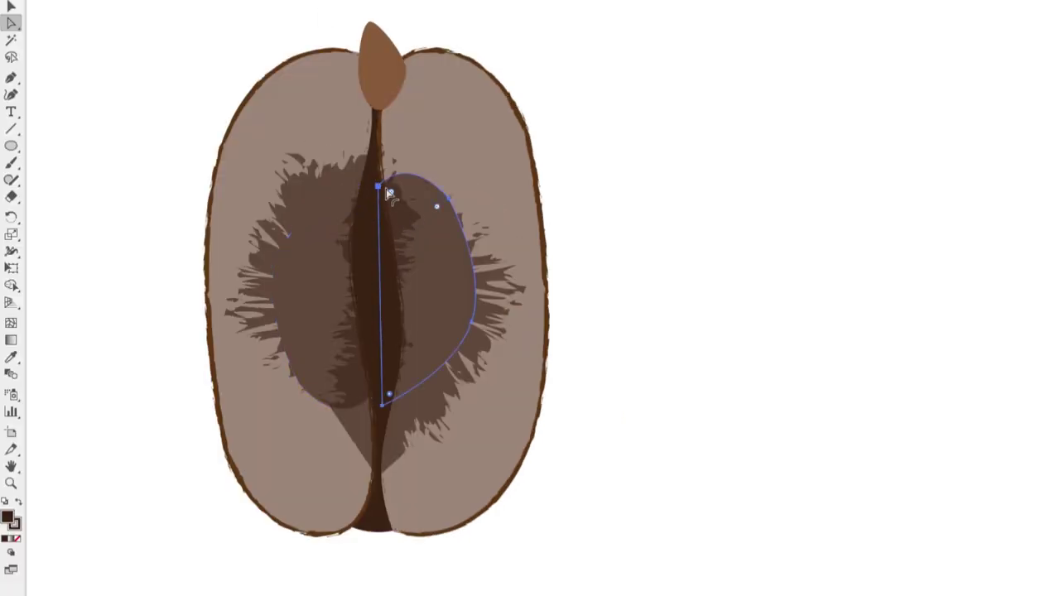
Reshape the right and left dark inner shapes with direct selection
{"action": "mouse_move", "coordinate": [390, 192]}
{"action": "left_mouse_down"}
{"action": "mouse_move", "coordinate": [405, 217]}
{"action": "mouse_move", "coordinate": [391, 193]}
{"action": "left_mouse_up"}
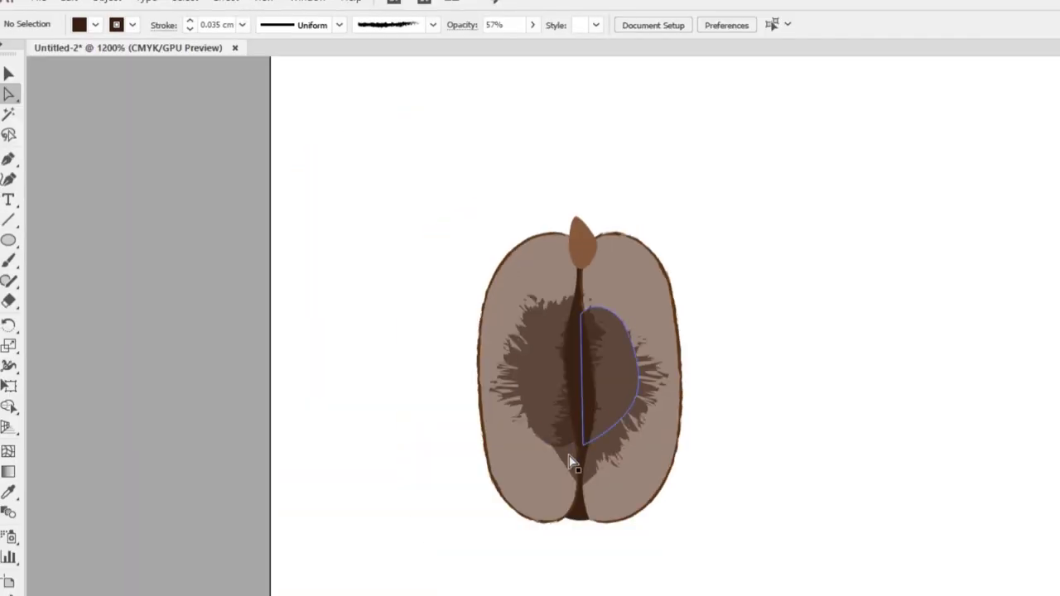
{"action": "left_click", "coordinate": [569, 456]}
{"action": "mouse_move", "coordinate": [558, 432]}
{"action": "left_mouse_down"}
{"action": "mouse_move", "coordinate": [547, 420]}
{"action": "mouse_move", "coordinate": [577, 482]}
{"action": "left_mouse_up"}
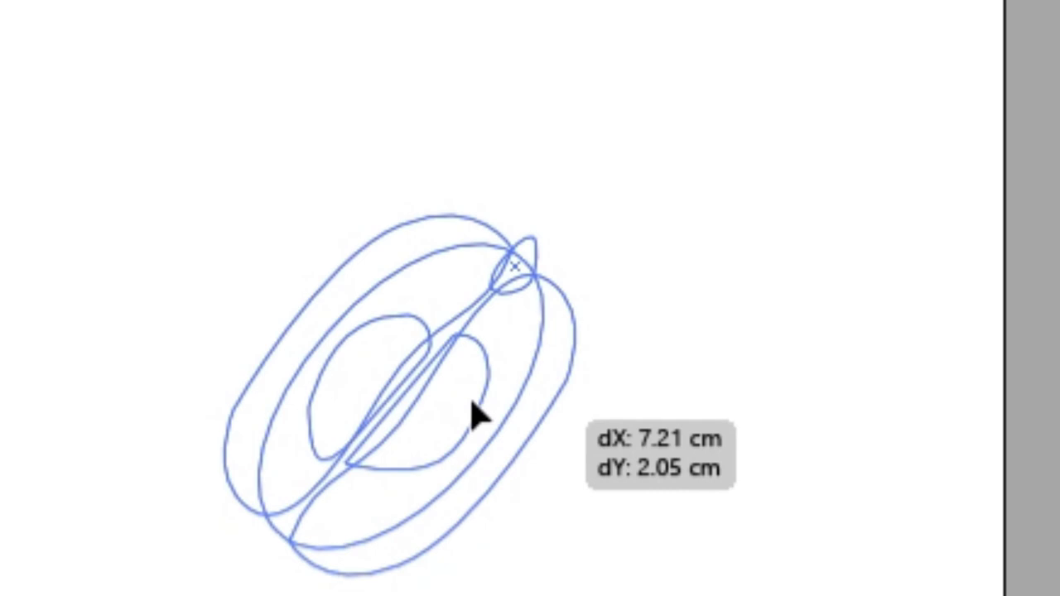
Copy the bean, tilt it about 45°, send the upright bean back, and shift both left
{"action": "left_click_drag", "start_coordinate": [478, 417], "coordinate": [421, 287]}
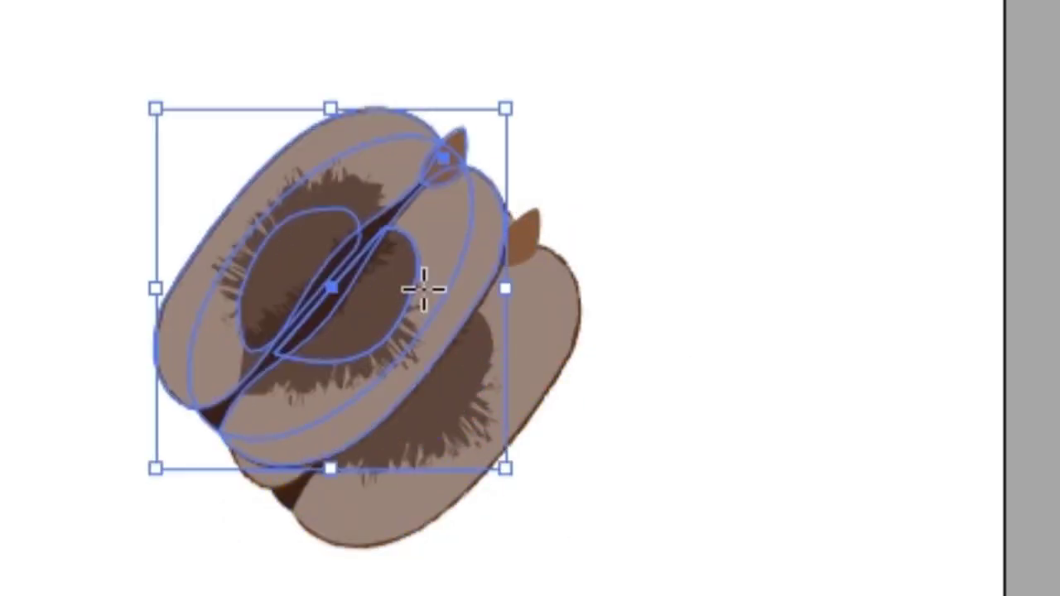
{"action": "left_click_drag", "start_coordinate": [535, 88], "coordinate": [335, 4]}
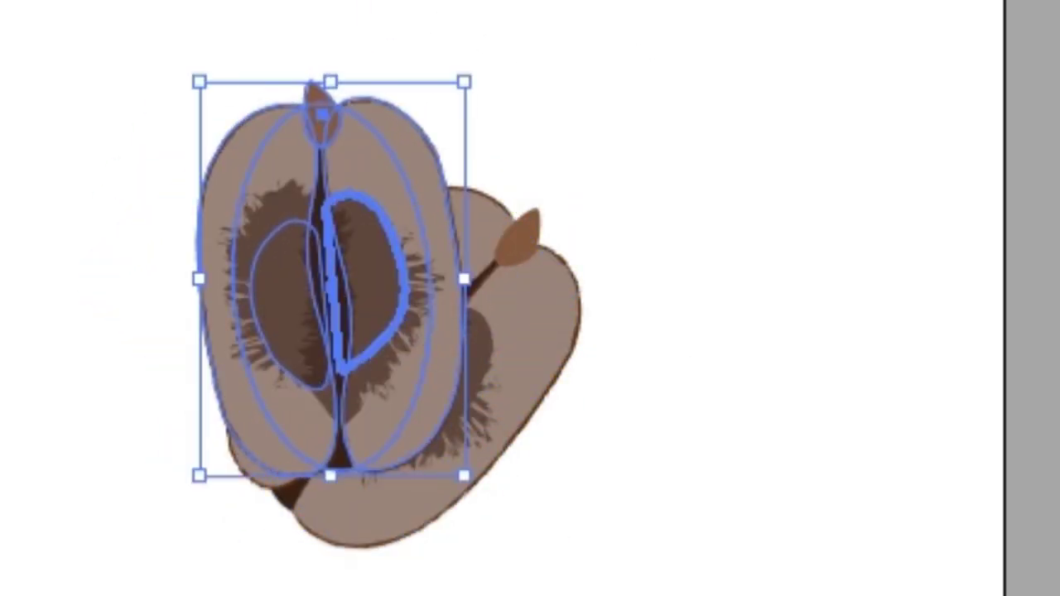
{"action": "key", "text": "ctrl+shift+bracketleft"}
{"action": "key", "text": "ctrl+shift+a"}
{"action": "key", "text": "ctrl+a"}
{"action": "left_click_drag", "start_coordinate": [649, 325], "coordinate": [443, 325]}
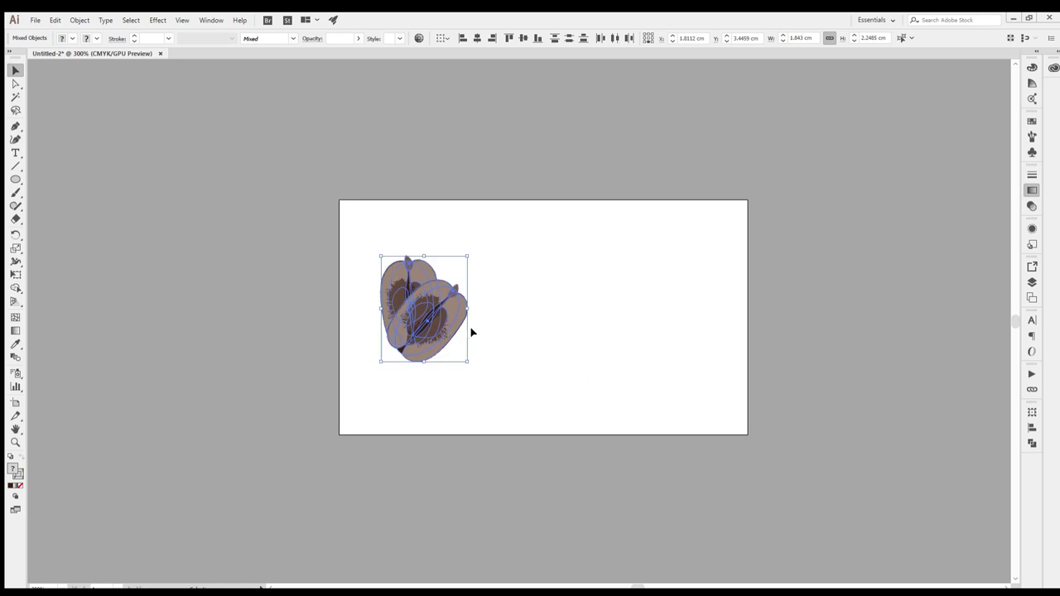
Separate the beans, move the fuzzy seed onto the upright bean, and delete the tilted copy
{"action": "left_click", "coordinate": [473, 331]}
{"action": "left_click_drag", "start_coordinate": [436, 324], "coordinate": [301, 308]}
{"action": "key", "text": "ctrl+z"}
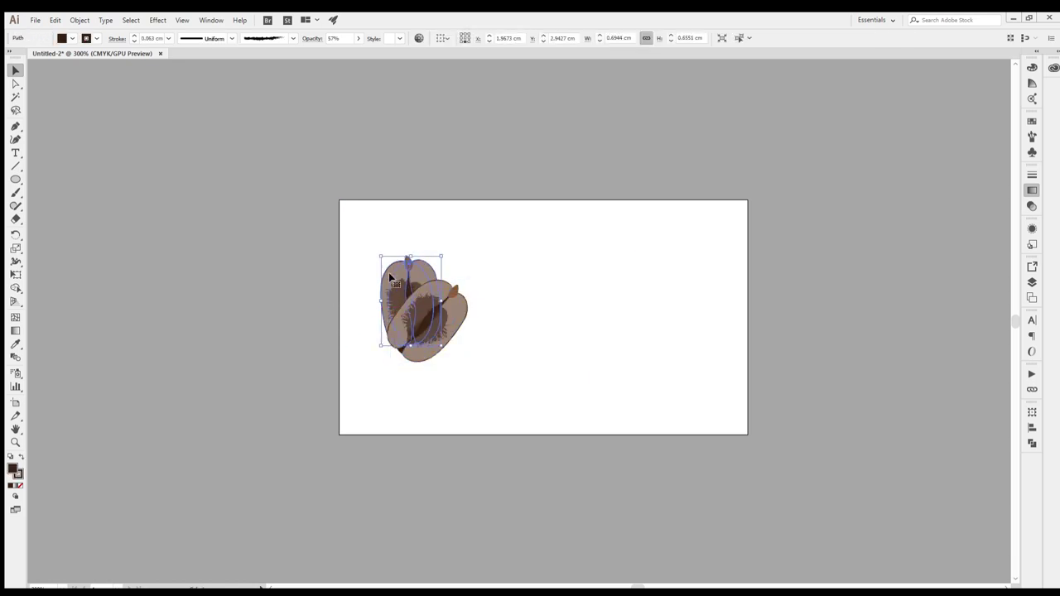
{"action": "left_click_drag", "start_coordinate": [389, 278], "coordinate": [274, 270]}
{"action": "left_click", "coordinate": [410, 288]}
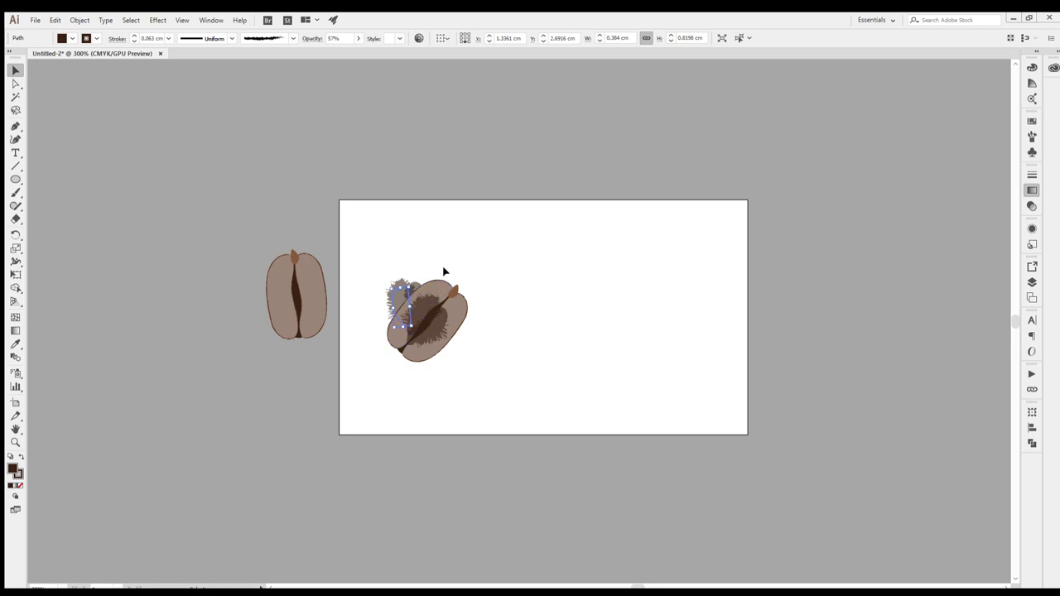
{"action": "left_click", "coordinate": [440, 288]}
{"action": "left_click_drag", "start_coordinate": [439, 323], "coordinate": [582, 335]}
{"action": "left_click", "coordinate": [403, 310]}
{"action": "left_click_drag", "start_coordinate": [411, 310], "coordinate": [296, 296]}
{"action": "left_click", "coordinate": [300, 362]}
{"action": "left_click", "coordinate": [568, 346]}
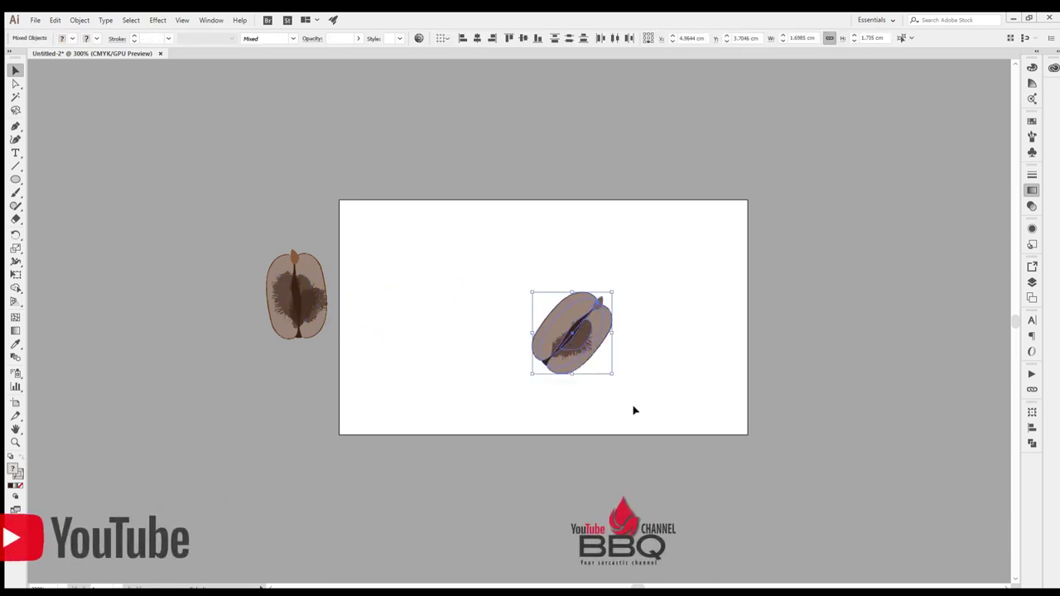
{"action": "key", "text": "Delete"}
Move the upright bean to the artboard's upper left and recentre its rotated inner path
{"action": "left_click", "coordinate": [308, 314]}
{"action": "mouse_move", "coordinate": [329, 335]}
{"action": "left_mouse_down"}
{"action": "mouse_move", "coordinate": [415, 294]}
{"action": "mouse_move", "coordinate": [476, 390]}
{"action": "left_mouse_up"}
{"action": "left_click", "coordinate": [447, 314]}
{"action": "mouse_move", "coordinate": [459, 323]}
{"action": "left_mouse_down"}
{"action": "mouse_move", "coordinate": [462, 297]}
{"action": "mouse_move", "coordinate": [462, 331]}
{"action": "left_mouse_up"}
{"action": "left_click", "coordinate": [533, 372]}
{"action": "scroll", "coordinate": [375, 338], "scroll_direction": "right", "scroll_amount": 1}
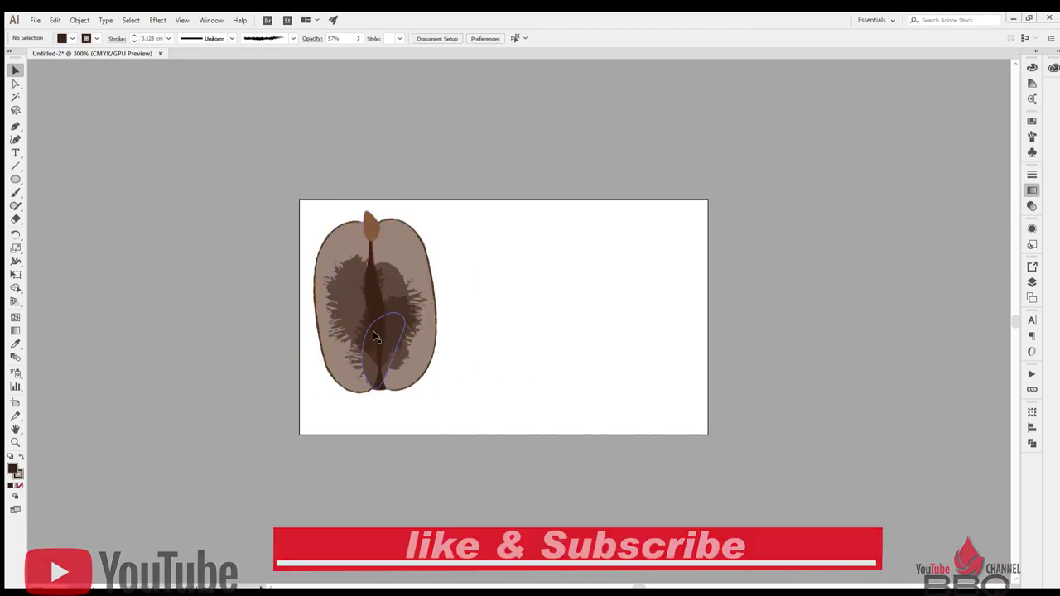
{"action": "left_click_drag", "start_coordinate": [375, 337], "coordinate": [382, 286]}
{"action": "left_click", "coordinate": [508, 291]}
{"action": "left_click", "coordinate": [368, 218]}
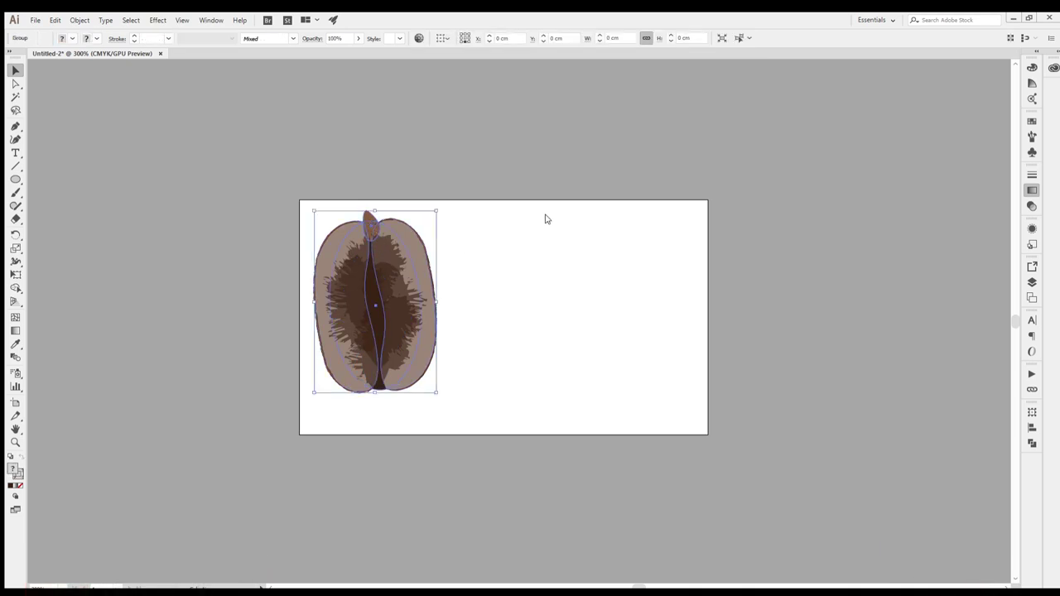
Duplicate the bean's outer shape and place the copy to the right of the original
{"action": "left_click", "coordinate": [541, 224]}
{"action": "scroll", "coordinate": [505, 274], "scroll_direction": "down", "scroll_amount": 2}
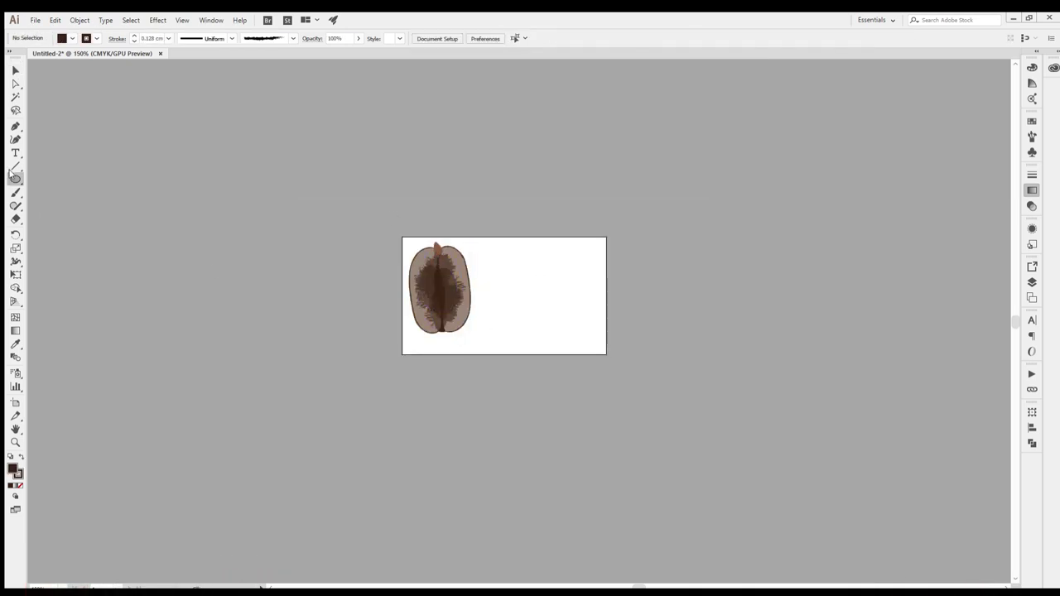
{"action": "left_click", "coordinate": [15, 178]}
{"action": "key", "text": "ctrl+plus"}
{"action": "left_click", "coordinate": [345, 209]}
{"action": "left_click", "coordinate": [398, 288]}
{"action": "left_click", "coordinate": [259, 217]}
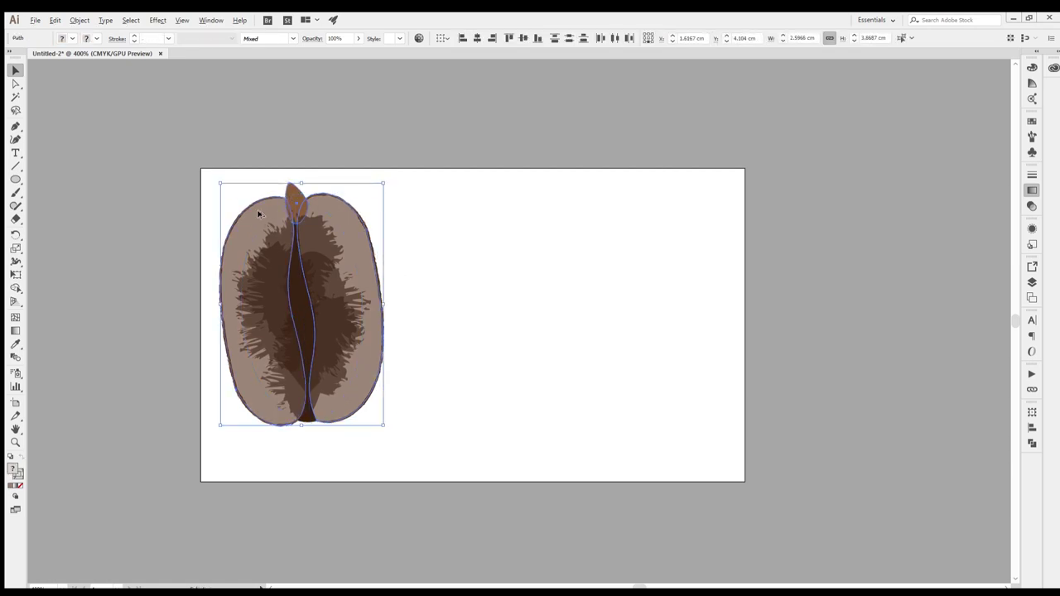
{"action": "left_click_drag", "start_coordinate": [259, 214], "coordinate": [473, 213]}
{"action": "left_click", "coordinate": [394, 255]}
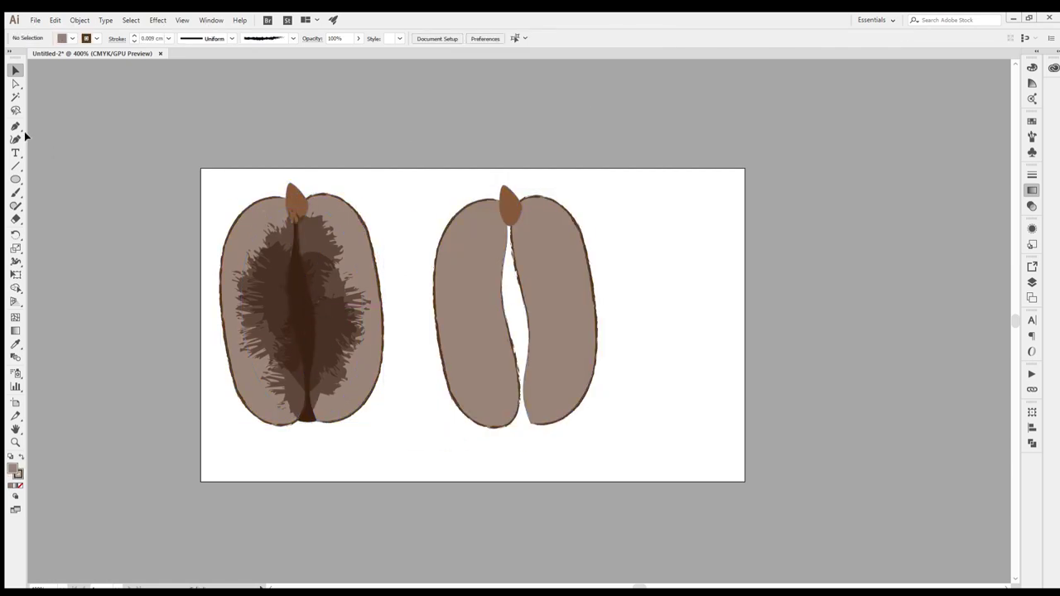
Start a new pen path at the top of the copied bean
{"action": "left_click", "coordinate": [15, 126]}
{"action": "scroll", "coordinate": [471, 227], "scroll_direction": "up", "scroll_amount": 2}
{"action": "left_click", "coordinate": [501, 169]}
Trace a closed curved path around the right bean covering its central gap
{"action": "left_click_drag", "start_coordinate": [602, 164], "coordinate": [650, 167]}
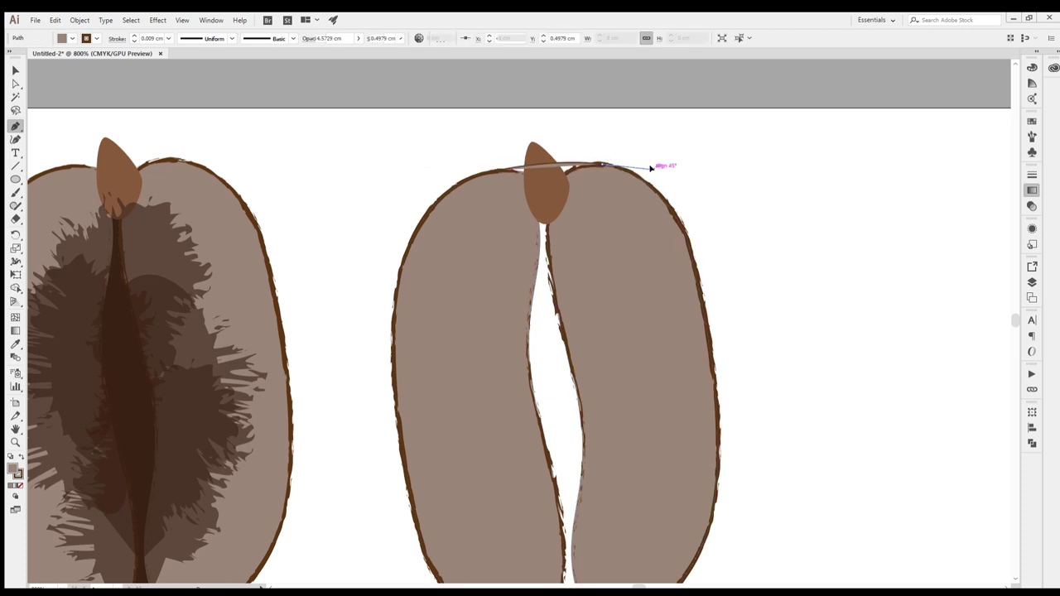
{"action": "scroll", "coordinate": [671, 319], "scroll_direction": "down", "scroll_amount": 2}
{"action": "left_click_drag", "start_coordinate": [668, 332], "coordinate": [667, 412]}
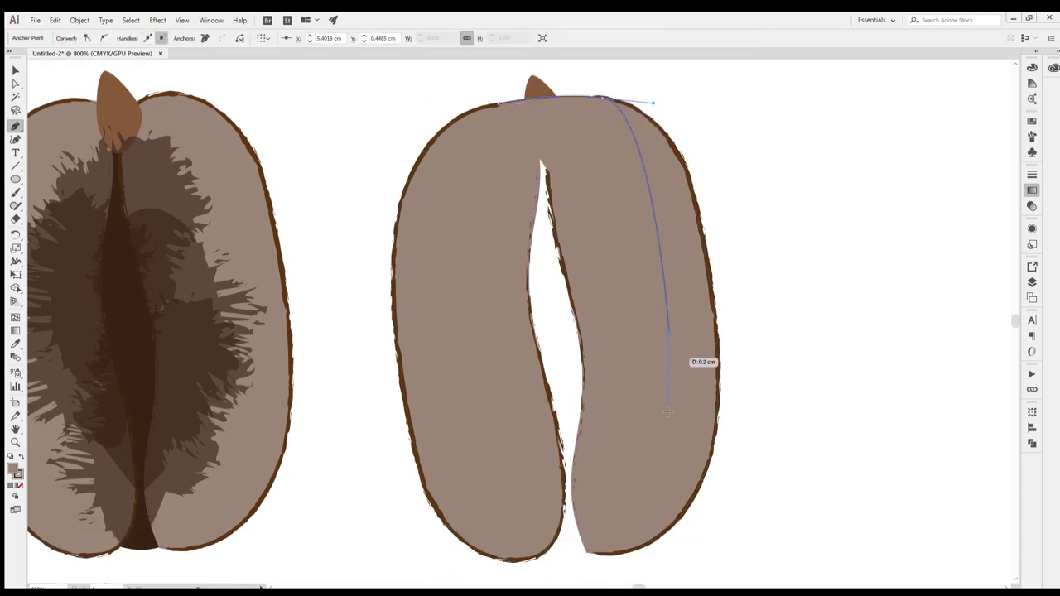
{"action": "scroll", "coordinate": [667, 411], "scroll_direction": "down", "scroll_amount": 1}
{"action": "left_click_drag", "start_coordinate": [597, 525], "coordinate": [717, 524]}
{"action": "left_click_drag", "start_coordinate": [536, 532], "coordinate": [519, 525]}
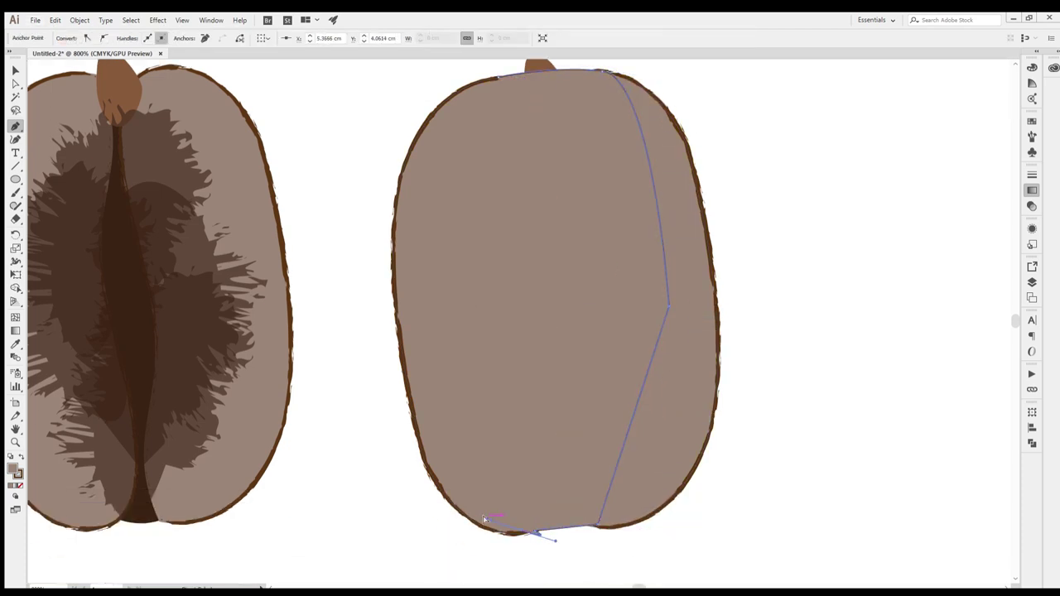
{"action": "left_click", "coordinate": [485, 519]}
{"action": "left_click_drag", "start_coordinate": [461, 379], "coordinate": [469, 384]}
{"action": "left_click_drag", "start_coordinate": [482, 174], "coordinate": [488, 184]}
{"action": "left_click_drag", "start_coordinate": [499, 79], "coordinate": [499, 80]}
{"action": "key", "text": "v"}
Check the new filled shape, the right crescent piece, and the whole right bean
{"action": "left_click", "coordinate": [522, 265]}
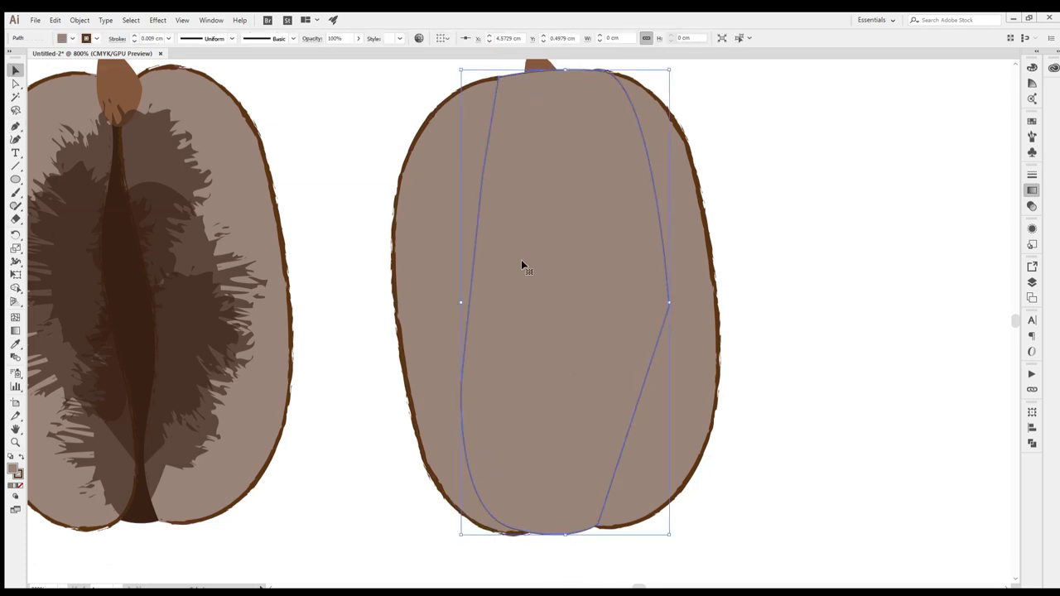
{"action": "left_click", "coordinate": [566, 367]}
{"action": "left_click", "coordinate": [564, 366]}
{"action": "left_click", "coordinate": [502, 438]}
{"action": "left_click", "coordinate": [901, 428]}
{"action": "scroll", "coordinate": [774, 385], "scroll_direction": "down", "scroll_amount": 2}
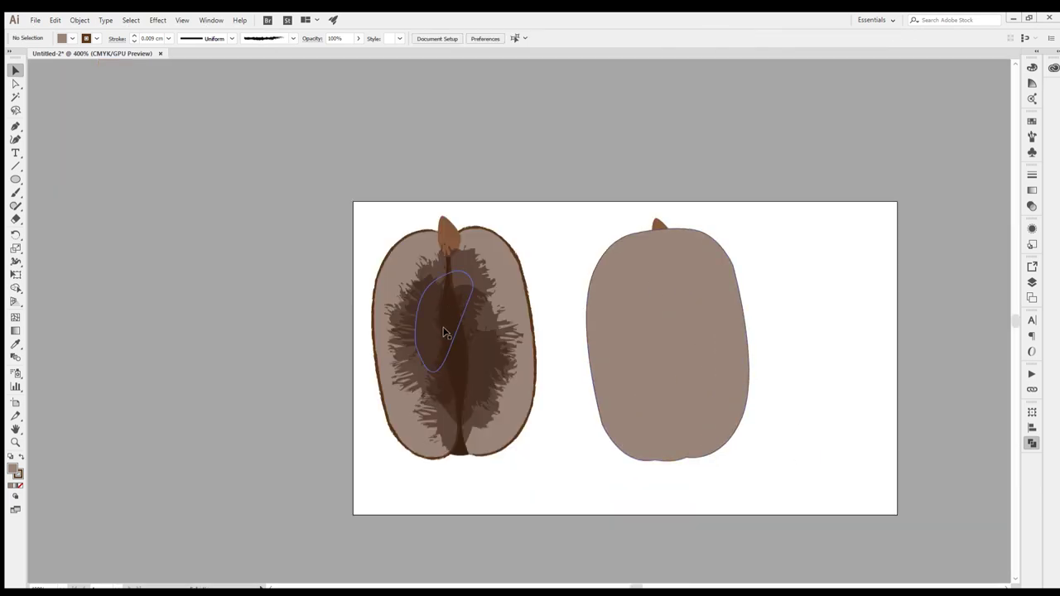
Copy the dark inner patch onto the right bean, bring it forward, rotate it, and delete the extra copy
{"action": "left_click_drag", "start_coordinate": [444, 333], "coordinate": [667, 359]}
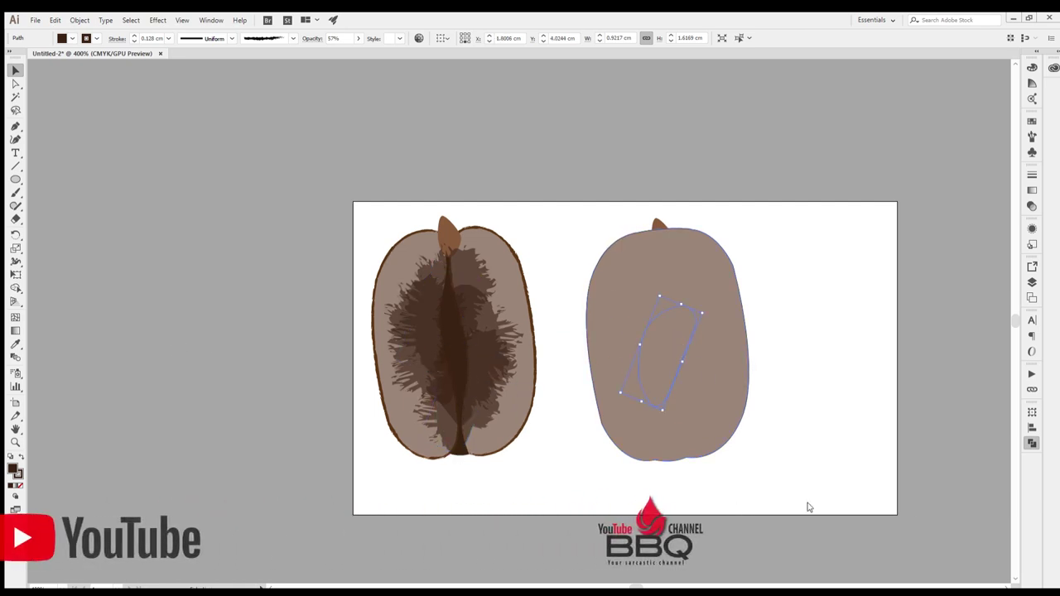
{"action": "key", "text": "ctrl+shift+bracketright"}
{"action": "mouse_move", "coordinate": [703, 315]}
{"action": "left_mouse_down"}
{"action": "mouse_move", "coordinate": [582, 303]}
{"action": "mouse_move", "coordinate": [580, 339]}
{"action": "left_mouse_up"}
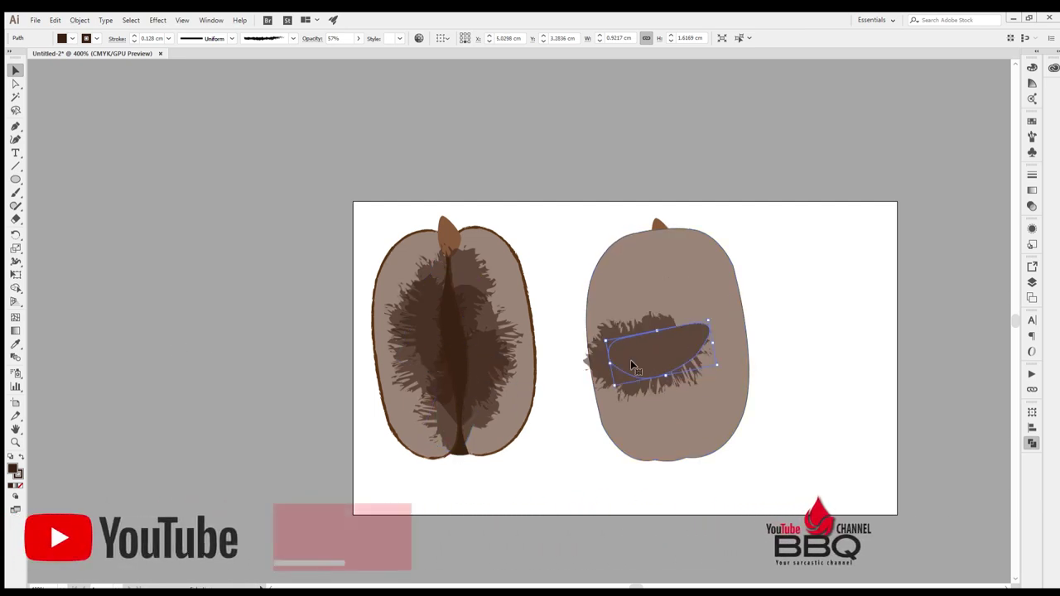
{"action": "left_click_drag", "start_coordinate": [654, 352], "coordinate": [687, 414]}
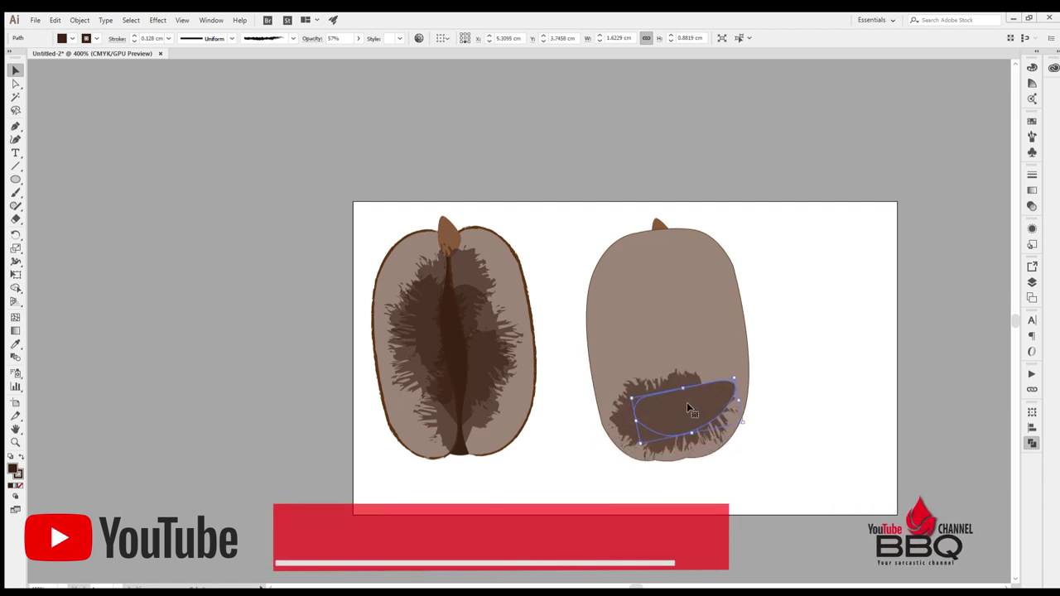
{"action": "left_click_drag", "start_coordinate": [687, 414], "coordinate": [625, 240]}
{"action": "left_click_drag", "start_coordinate": [708, 304], "coordinate": [662, 312]}
{"action": "key", "text": "Delete"}
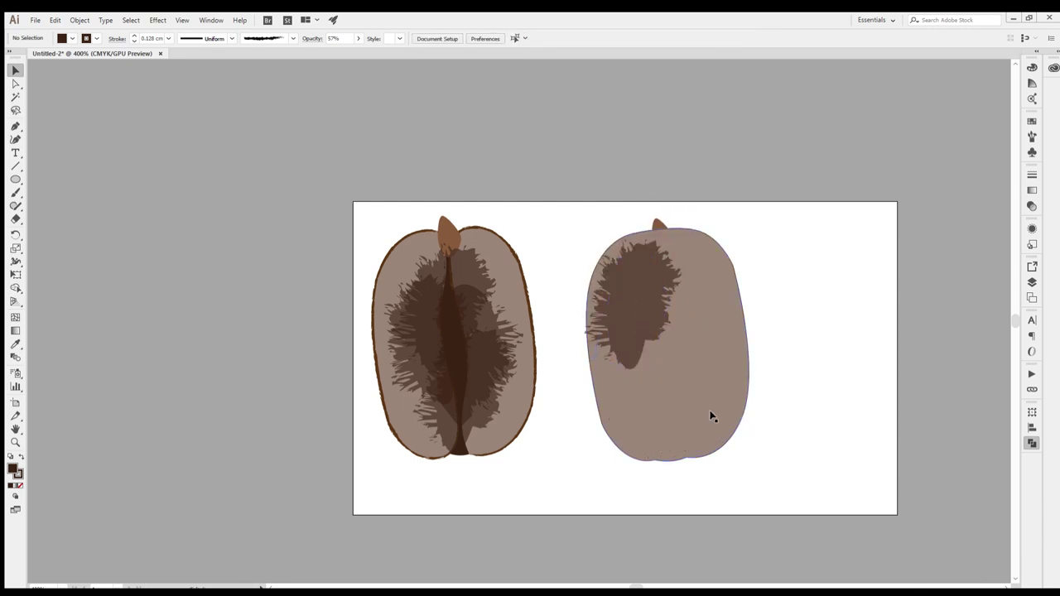
Enlarge the dark patch and centre it across the right bean's middle
{"action": "left_click", "coordinate": [628, 307]}
{"action": "left_click_drag", "start_coordinate": [639, 373], "coordinate": [671, 421]}
{"action": "left_click_drag", "start_coordinate": [673, 357], "coordinate": [674, 357]}
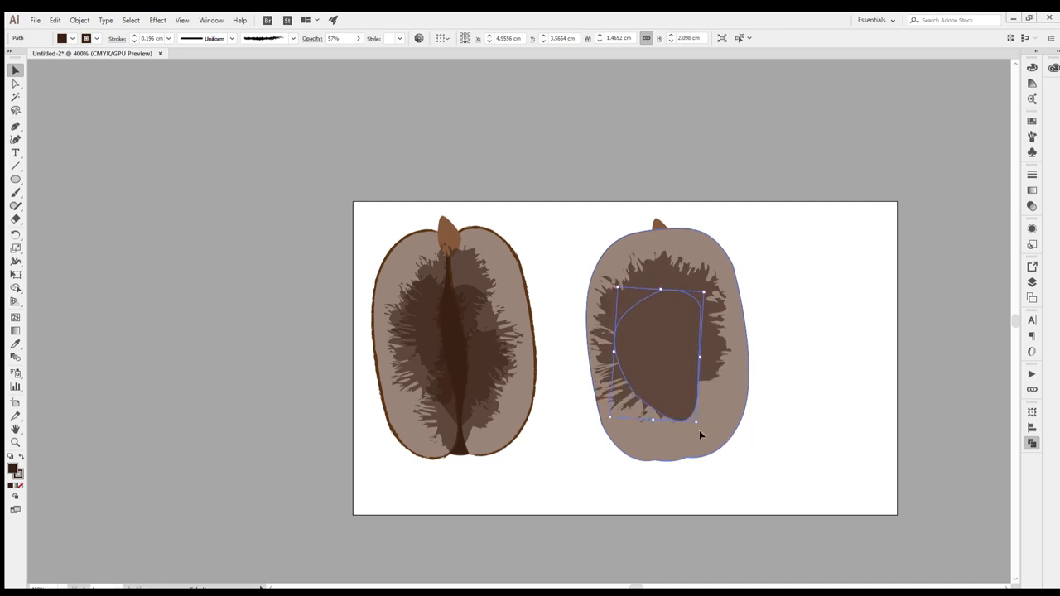
{"action": "left_click", "coordinate": [768, 437]}
{"action": "scroll", "coordinate": [734, 434], "scroll_direction": "down", "scroll_amount": 1}
{"action": "scroll", "coordinate": [687, 437], "scroll_direction": "right", "scroll_amount": 2}
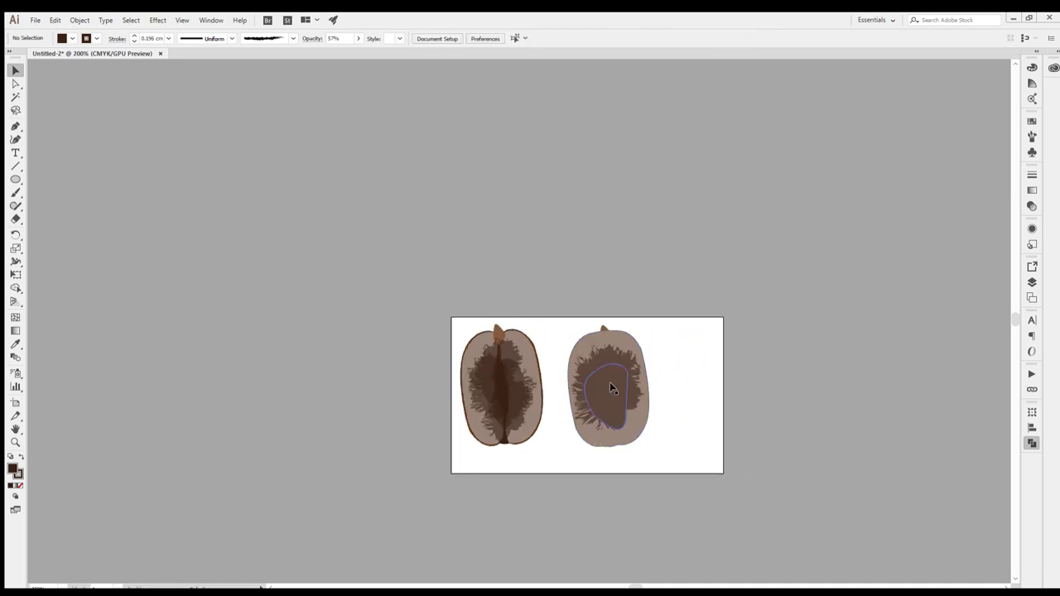
{"action": "left_click", "coordinate": [607, 350]}
Fill the right bean with a sampled dark brown
{"action": "key", "text": "i"}
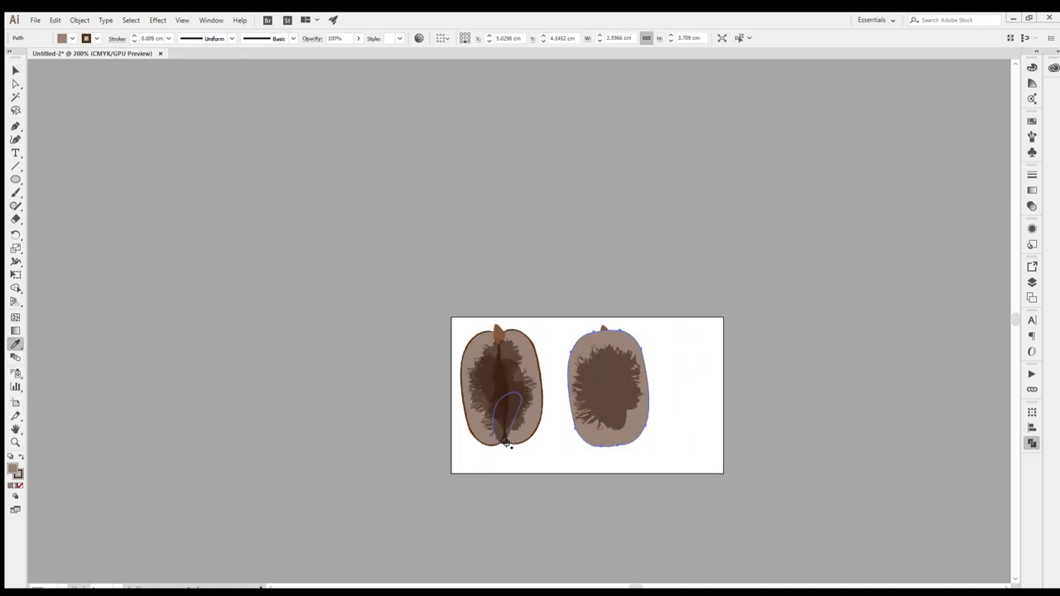
{"action": "left_click", "coordinate": [506, 444]}
{"action": "key", "text": "v"}
{"action": "left_click", "coordinate": [591, 299]}
{"action": "left_click", "coordinate": [610, 375]}
Give the inner patch a sampled light brown and enlarge it downward
{"action": "key", "text": "i"}
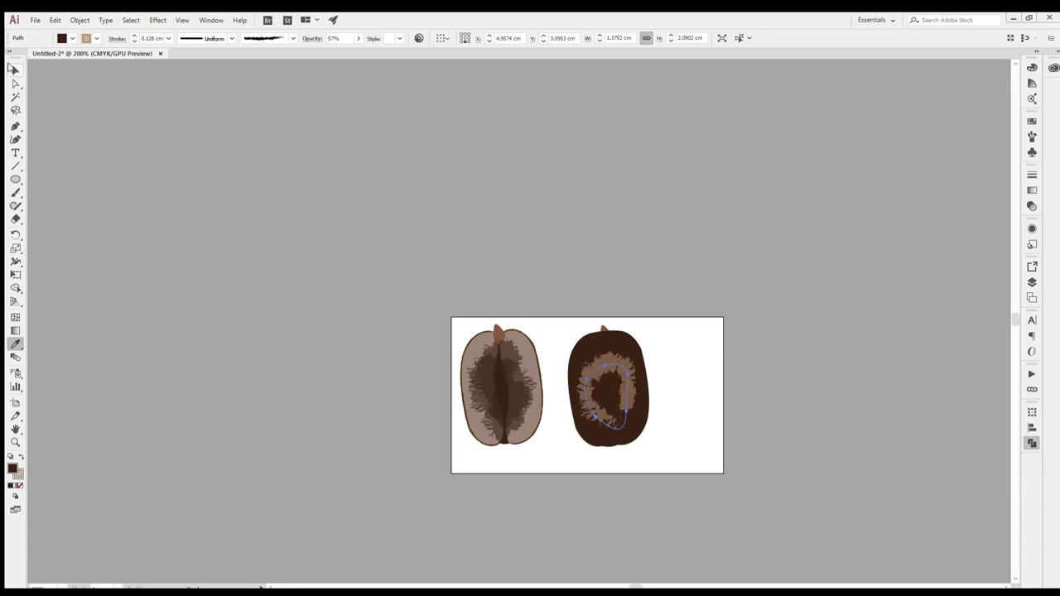
{"action": "left_click", "coordinate": [12, 68]}
{"action": "scroll", "coordinate": [645, 407], "scroll_direction": "up", "scroll_amount": 2}
{"action": "left_click_drag", "start_coordinate": [561, 320], "coordinate": [563, 285]}
{"action": "left_click_drag", "start_coordinate": [606, 388], "coordinate": [636, 389]}
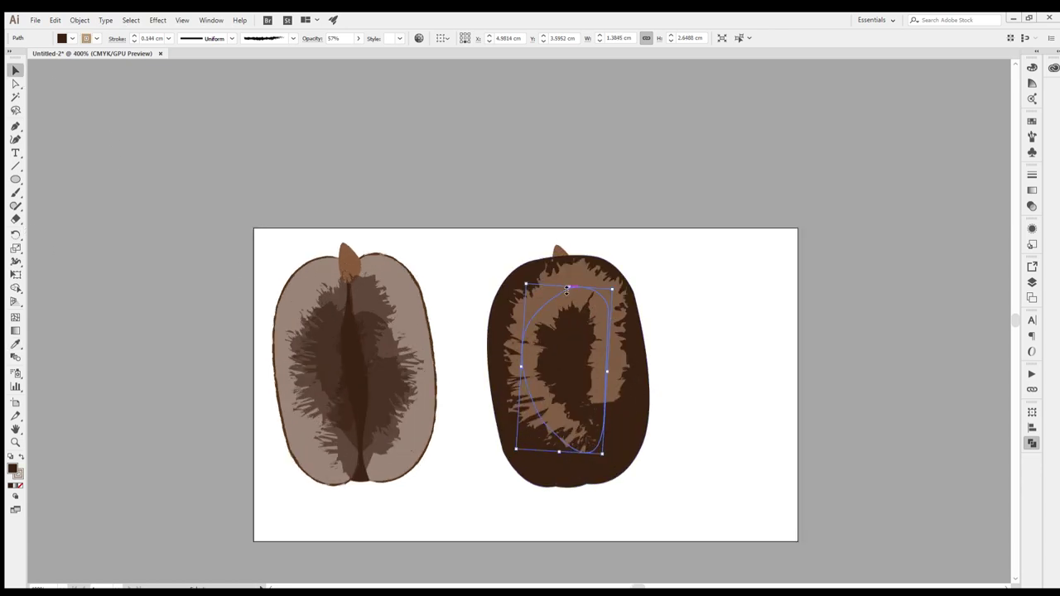
{"action": "left_click_drag", "start_coordinate": [515, 447], "coordinate": [501, 464]}
{"action": "left_click", "coordinate": [688, 395]}
Draw a curved highlight path down the bean's left side
{"action": "scroll", "coordinate": [627, 439], "scroll_direction": "down", "scroll_amount": 2}
{"action": "scroll", "coordinate": [627, 440], "scroll_direction": "right", "scroll_amount": 2}
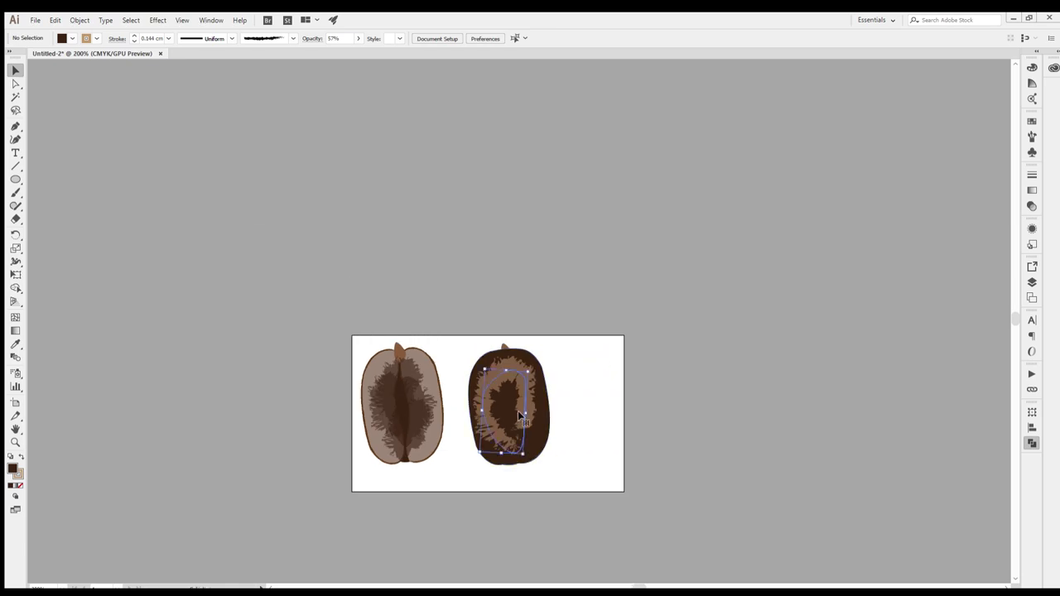
{"action": "left_click", "coordinate": [530, 413]}
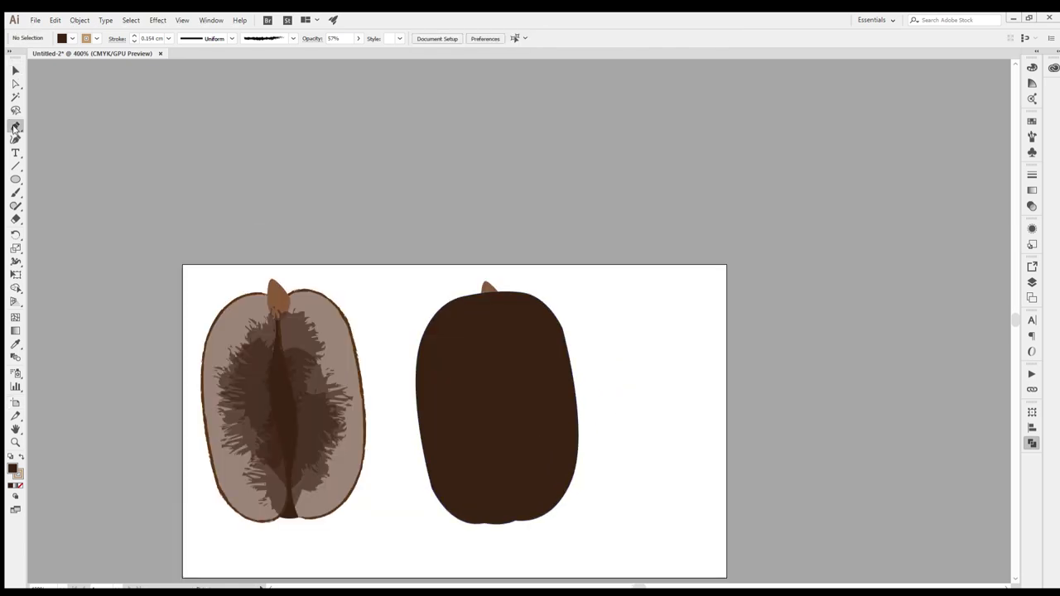
{"action": "left_click_drag", "start_coordinate": [473, 499], "coordinate": [486, 522]}
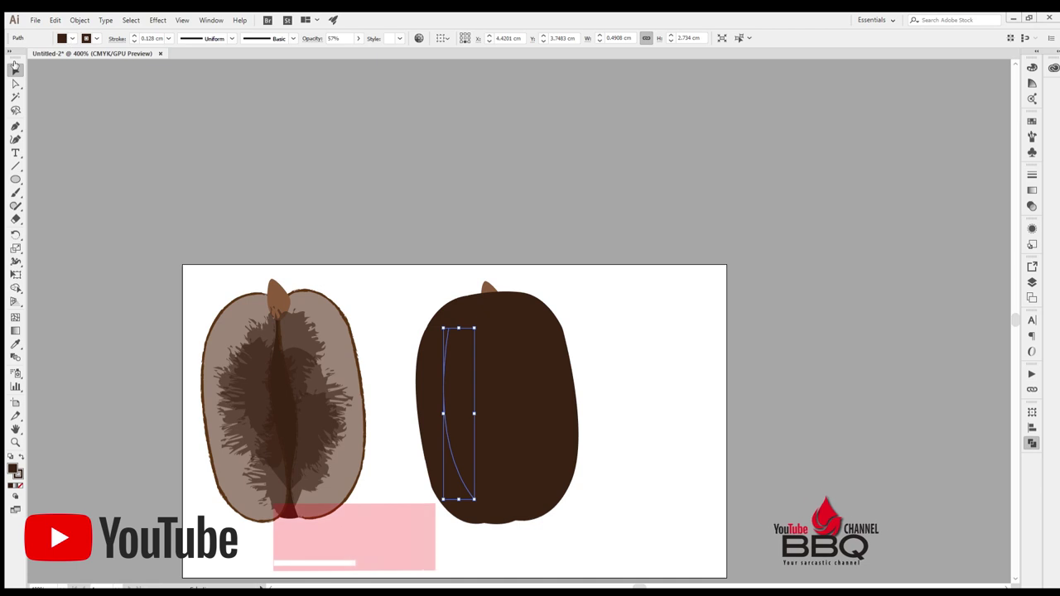
Set the highlight path to no fill with a tapered brush stroke at 0.035 cm
{"action": "key", "text": "slash"}
{"action": "left_click", "coordinate": [291, 39]}
{"action": "left_click", "coordinate": [265, 74]}
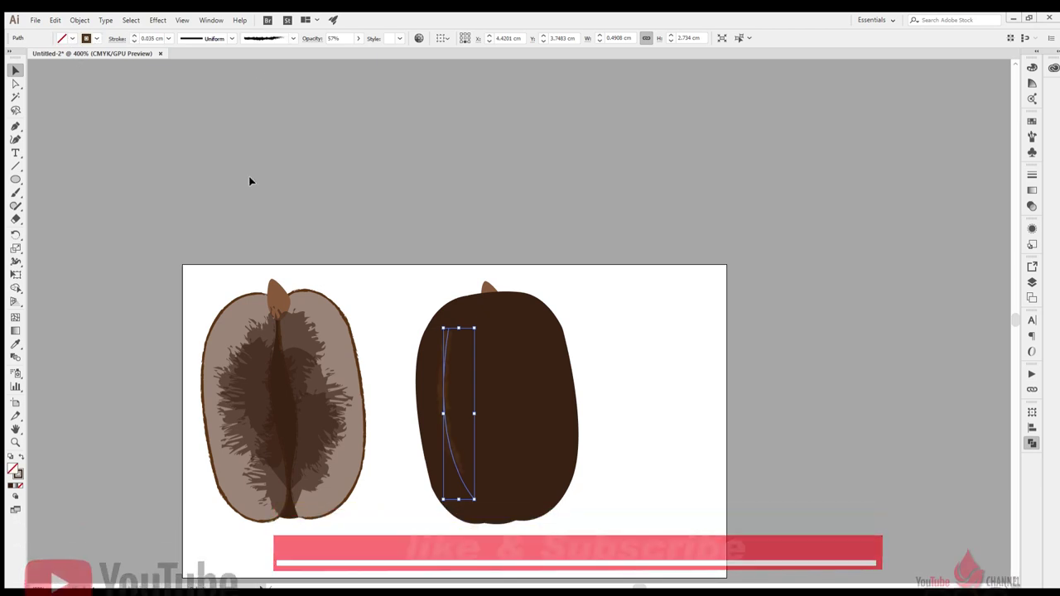
Try a thinner tilted highlight copy, then delete it, keeping only the left highlight
{"action": "mouse_move", "coordinate": [488, 386]}
{"action": "left_mouse_down"}
{"action": "mouse_move", "coordinate": [515, 411]}
{"action": "mouse_move", "coordinate": [503, 387]}
{"action": "left_mouse_up"}
{"action": "left_click_drag", "start_coordinate": [519, 315], "coordinate": [510, 310]}
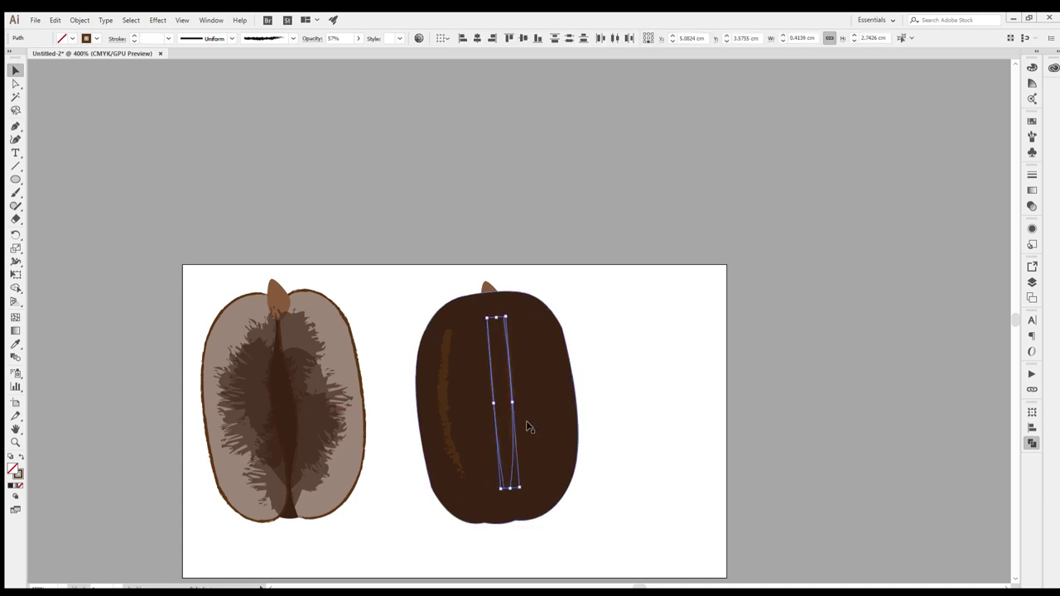
{"action": "left_click_drag", "start_coordinate": [510, 381], "coordinate": [505, 387]}
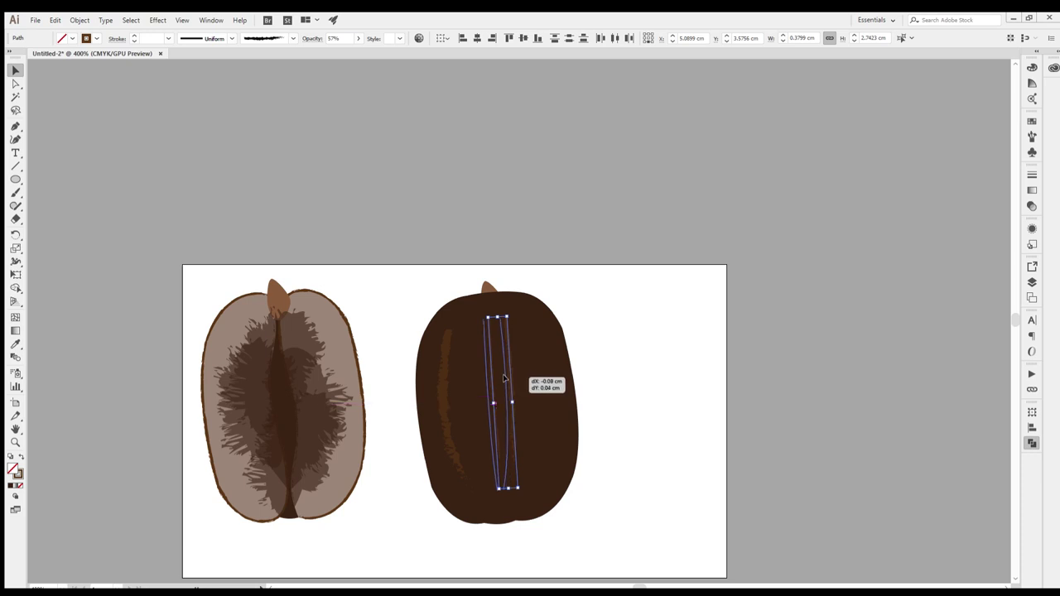
{"action": "left_click", "coordinate": [516, 407]}
{"action": "left_click", "coordinate": [439, 402]}
{"action": "left_click_drag", "start_coordinate": [439, 402], "coordinate": [530, 395]}
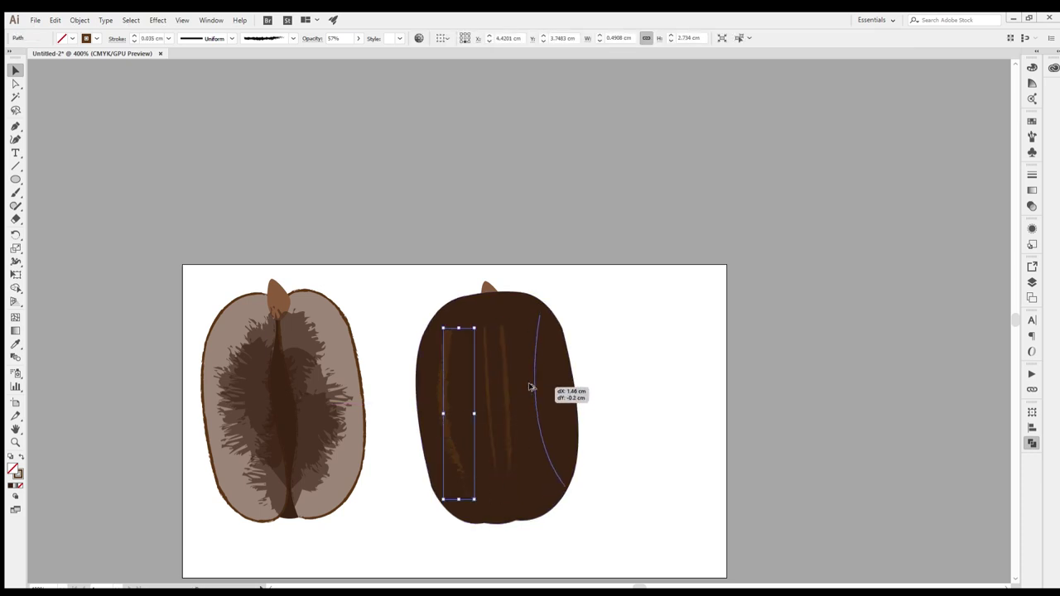
{"action": "key", "text": "ctrl+z"}
{"action": "left_click", "coordinate": [494, 392]}
{"action": "key", "text": "Delete"}
Raise the left highlight's stroke weight to 0.06 cm and check both beans
{"action": "key", "text": "ctrl+z"}
{"action": "key", "text": "ctrl+minus"}
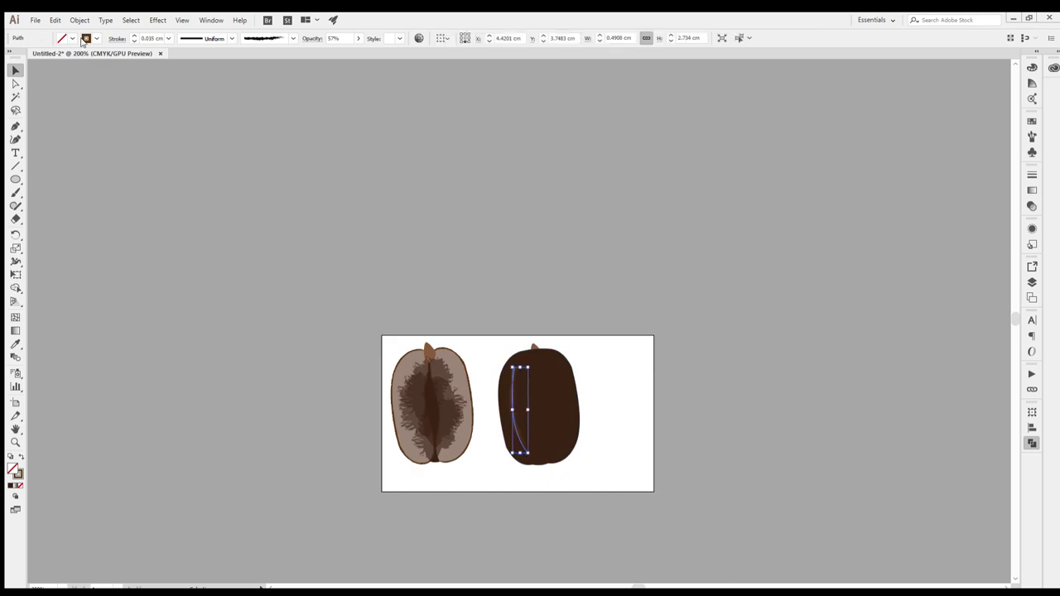
{"action": "left_click", "coordinate": [475, 306]}
{"action": "key", "text": "ctrl+plus"}
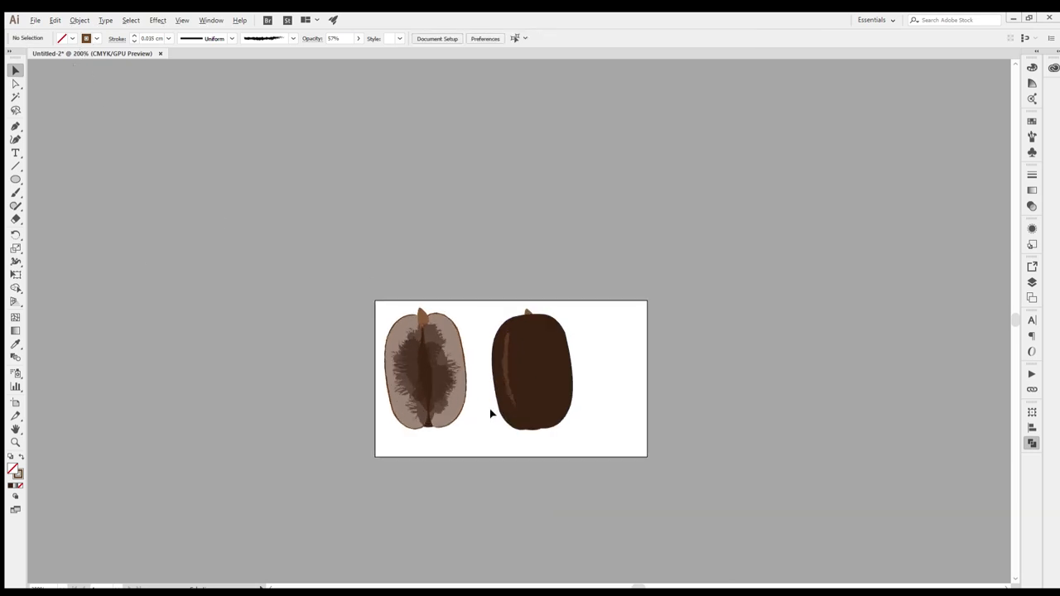
{"action": "key", "text": "ctrl+z"}
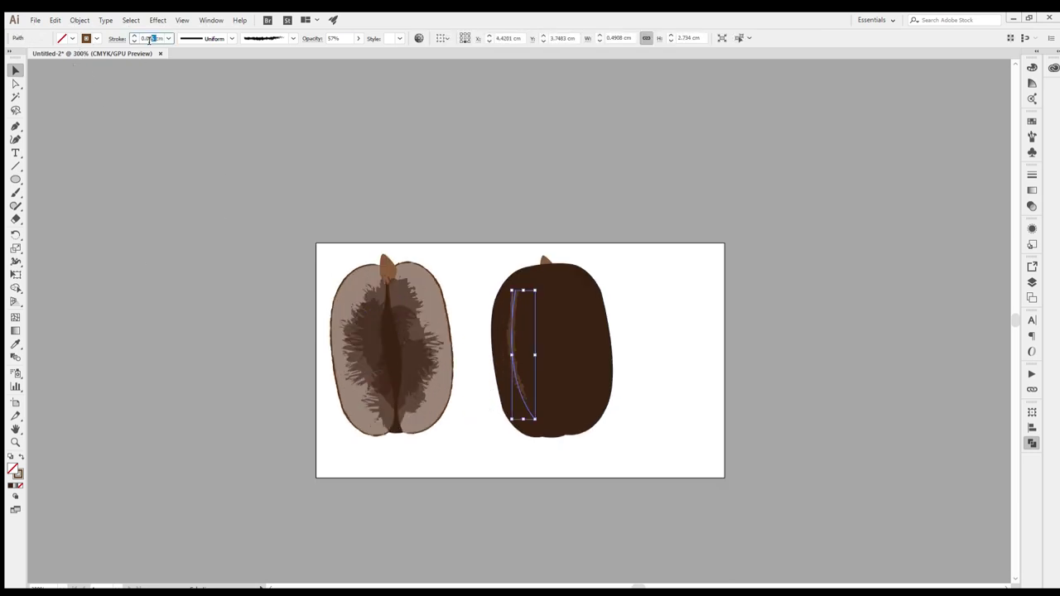
{"action": "left_click", "coordinate": [283, 335]}
{"action": "scroll", "coordinate": [282, 335], "scroll_direction": "right", "scroll_amount": 3}
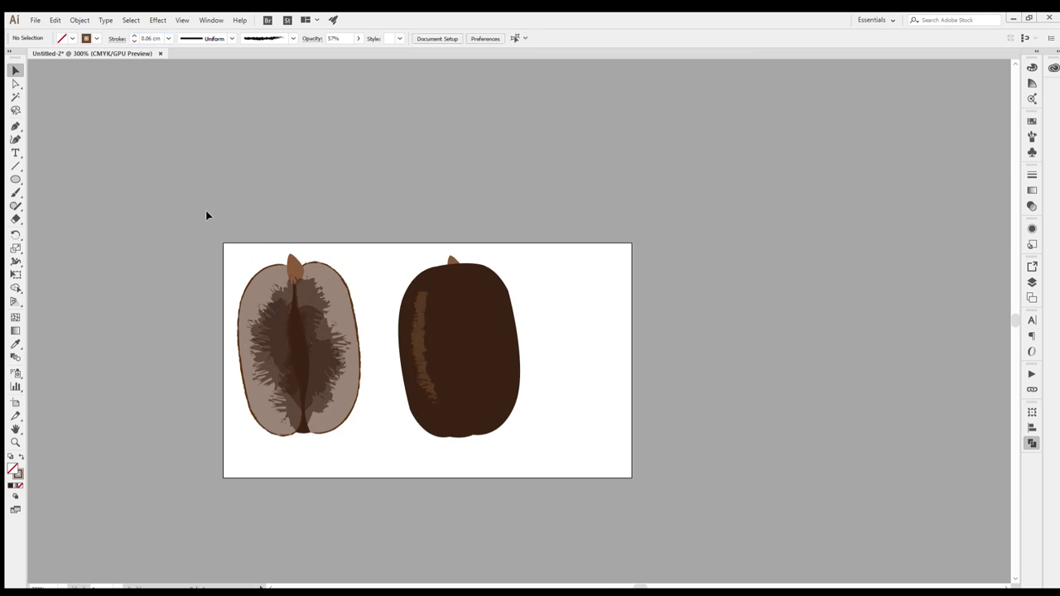
{"action": "key", "text": "ctrl+a"}
{"action": "left_click", "coordinate": [634, 394]}
{"action": "scroll", "coordinate": [329, 485], "scroll_direction": "left", "scroll_amount": 1}
{"action": "scroll", "coordinate": [355, 488], "scroll_direction": "down", "scroll_amount": 1}
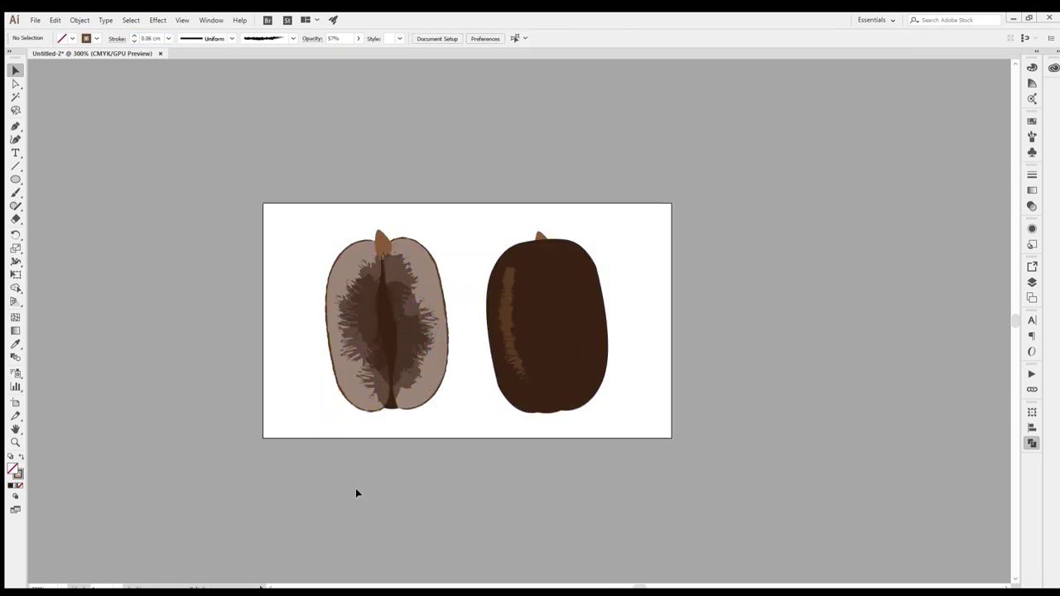